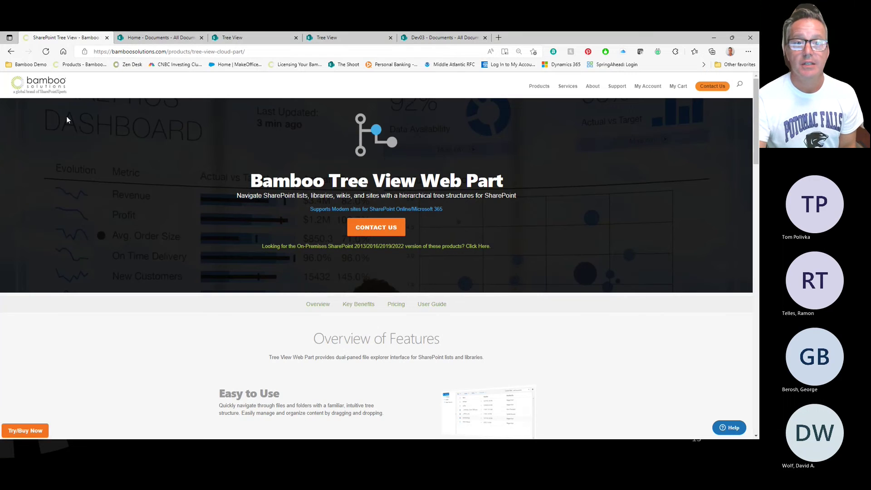
- Open the Bamboo Services page and browse its Microsoft 365, Migration, Power Apps, Power BI and GCC offerings
left_click(31, 86)
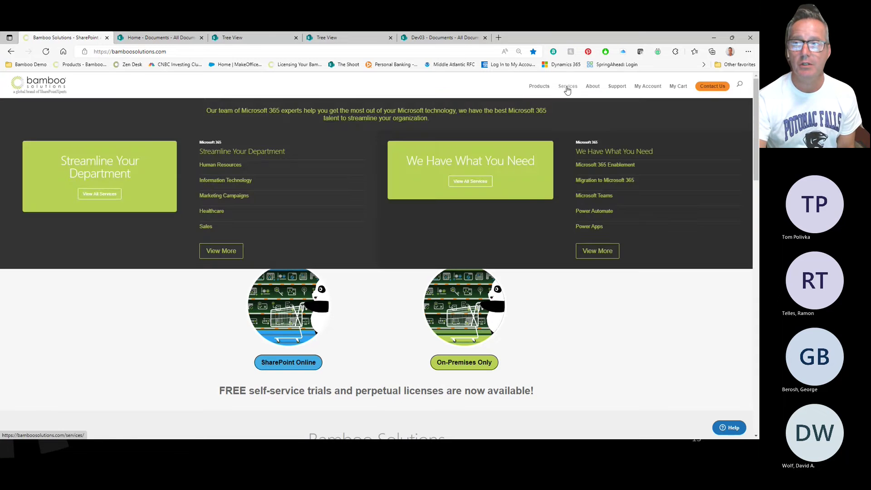
left_click(567, 89)
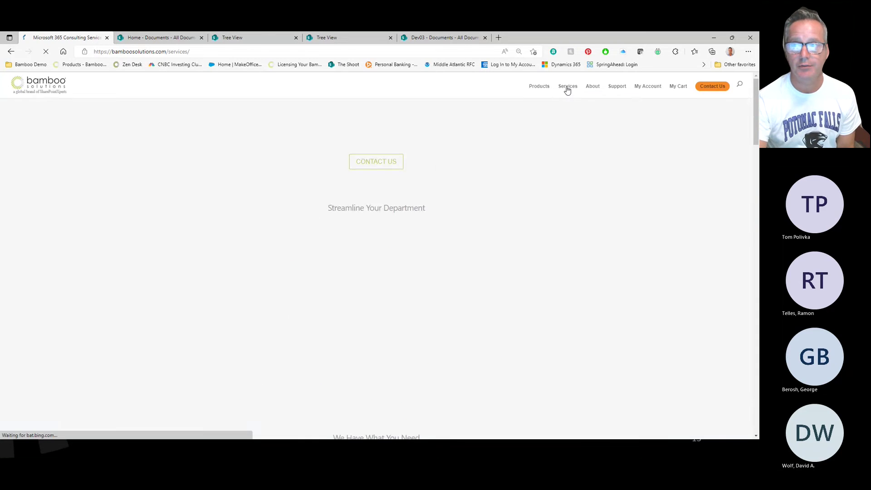
scroll(536, 264, "down", 15)
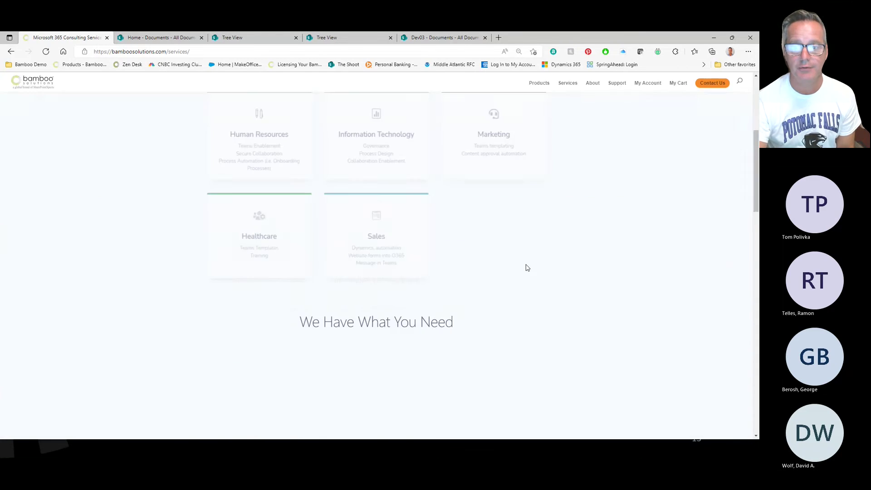
scroll(651, 245, "up", 3)
scroll(652, 245, "down", 1)
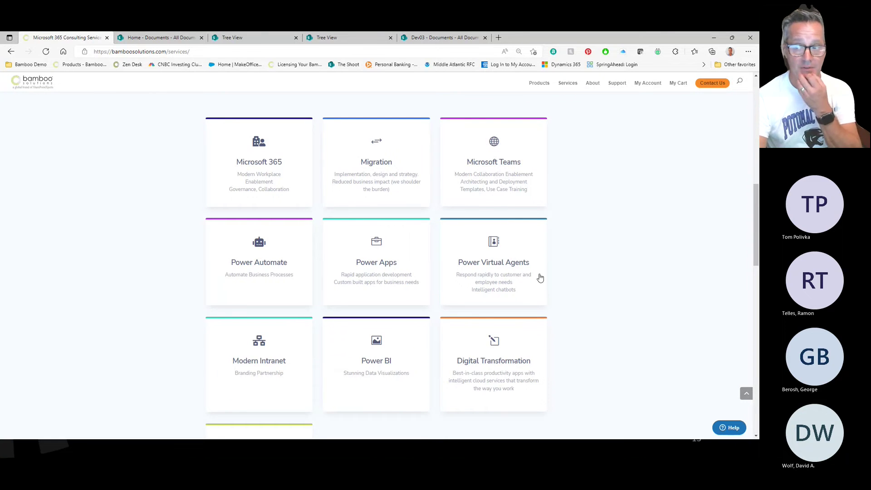
scroll(628, 274, "down", 1)
scroll(628, 273, "down", 2)
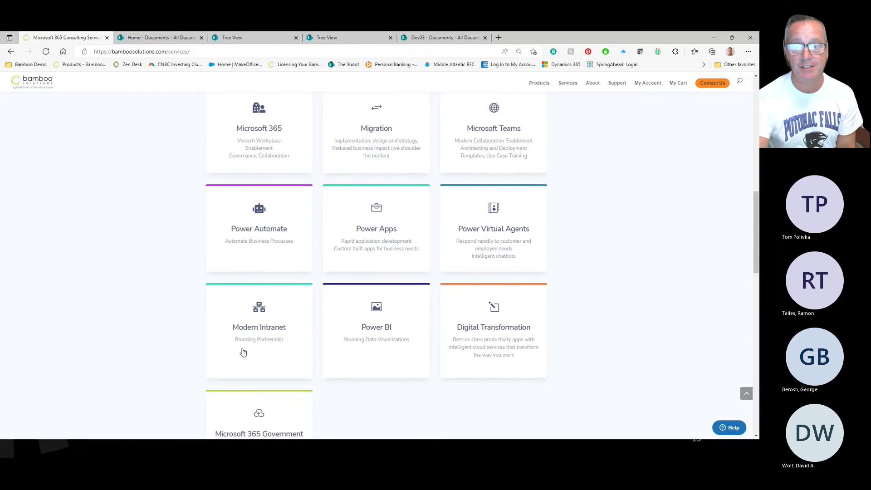
scroll(615, 274, "down", 1)
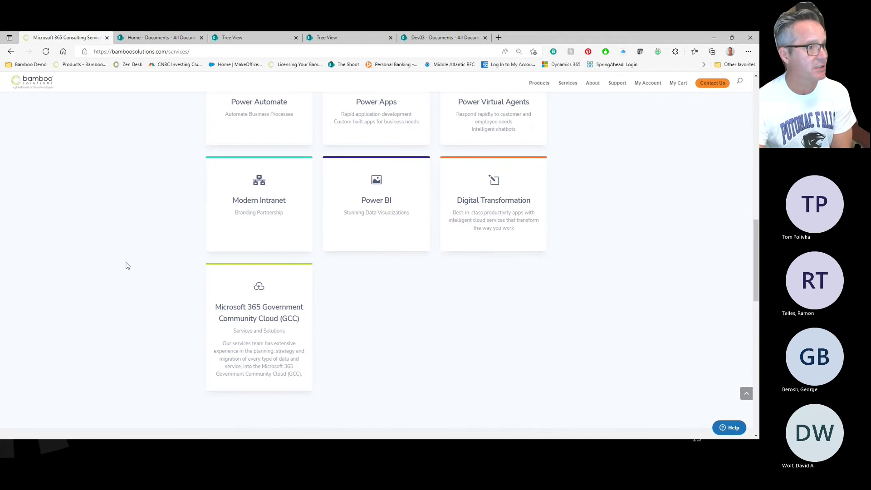
scroll(176, 255, "up", 2)
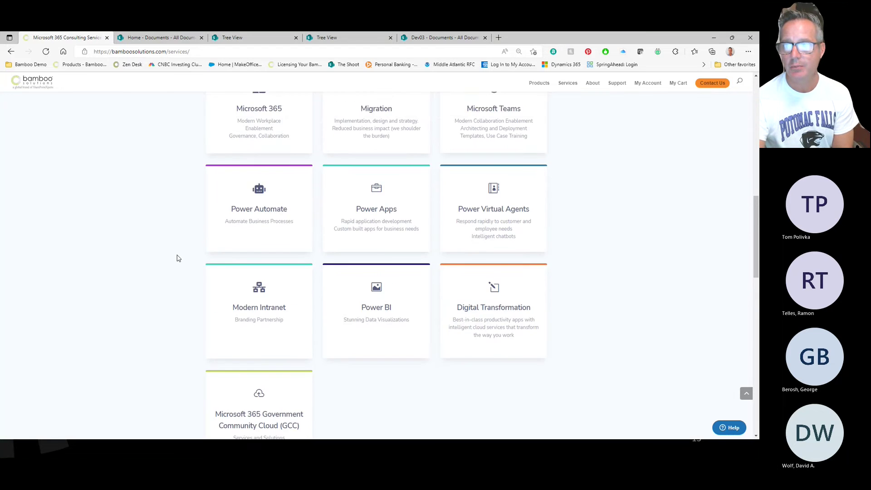
scroll(177, 242, "up", 3)
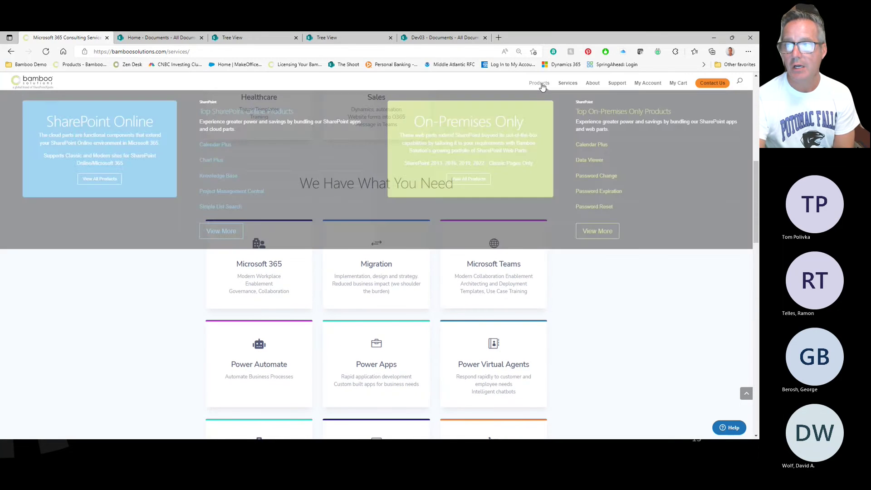
- Open the SharePoint Products catalogue and scroll through the product list
left_click(542, 86)
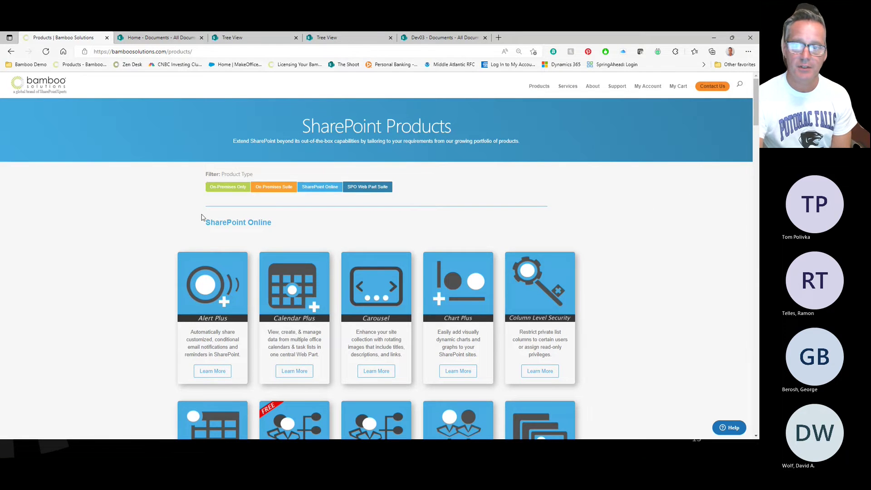
scroll(715, 286, "down", 1)
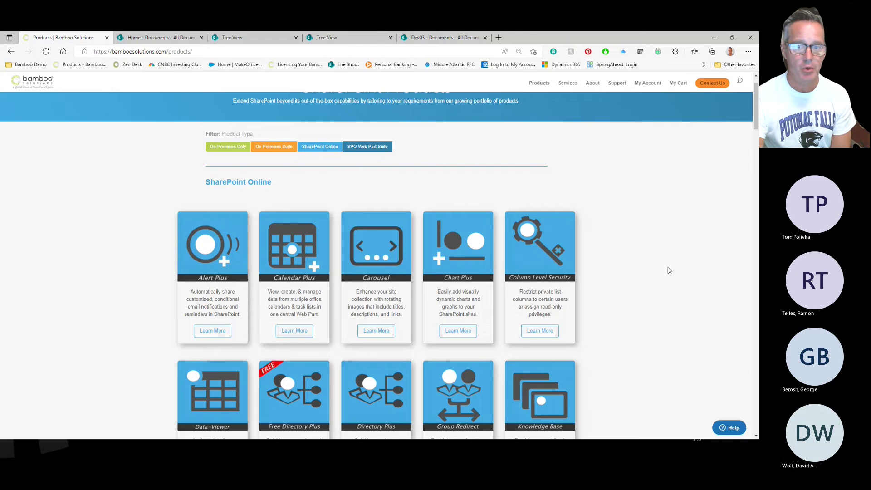
scroll(668, 270, "down", 3)
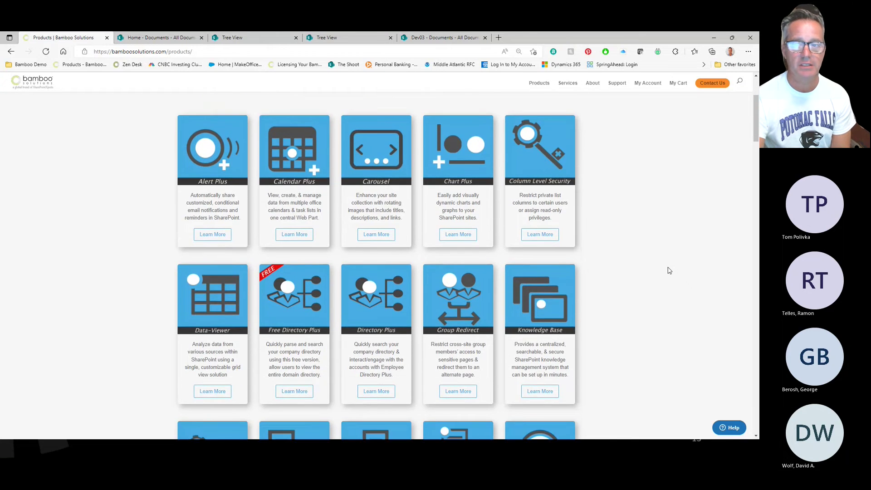
scroll(668, 270, "down", 1)
scroll(668, 270, "down", 2)
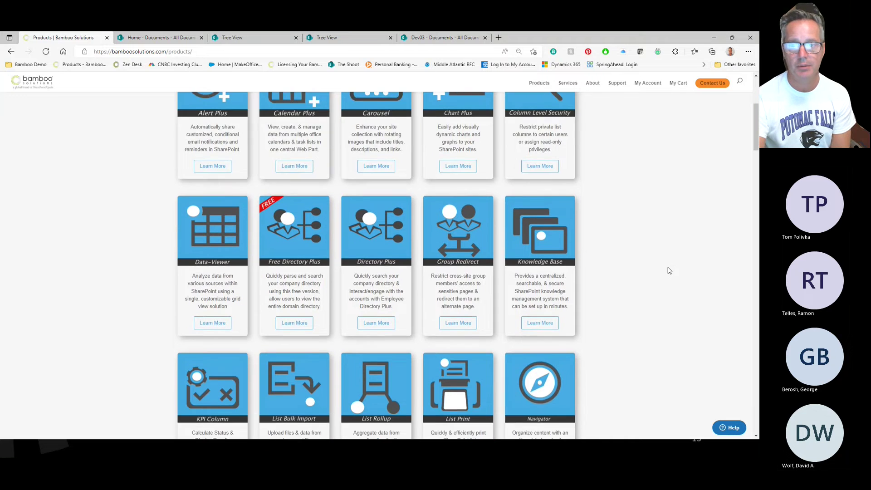
scroll(668, 270, "down", 2)
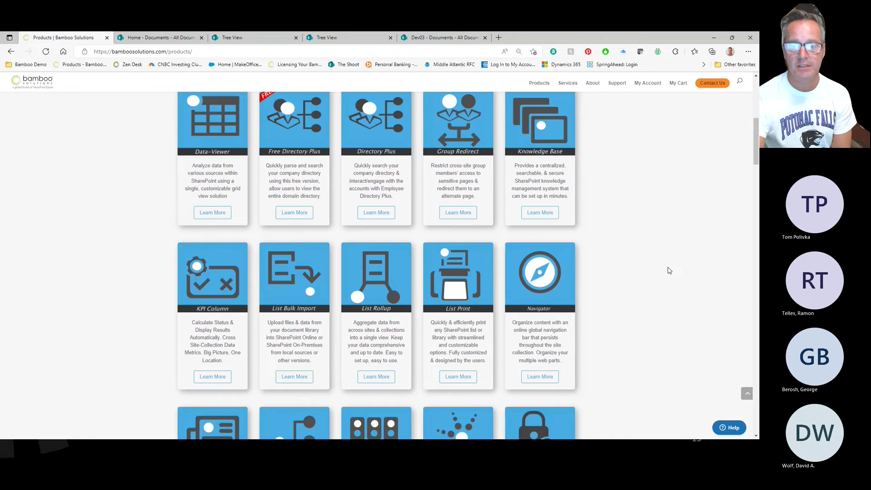
scroll(668, 270, "down", 12)
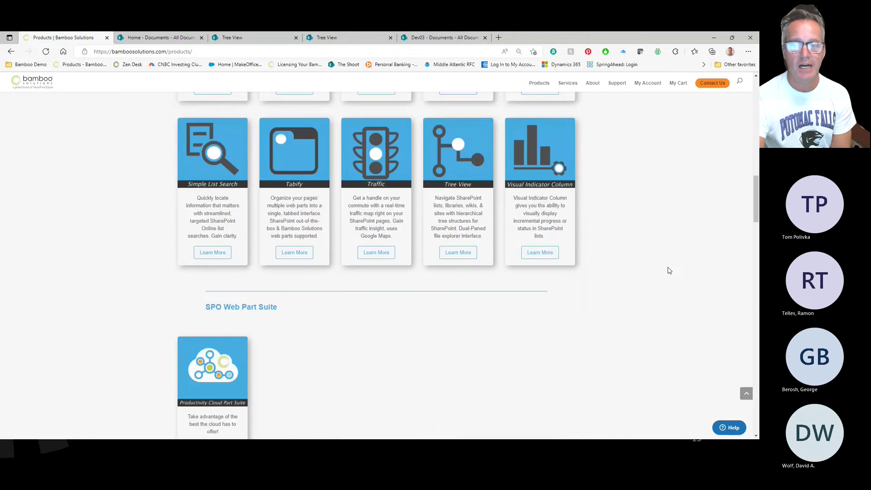
scroll(668, 270, "down", 2)
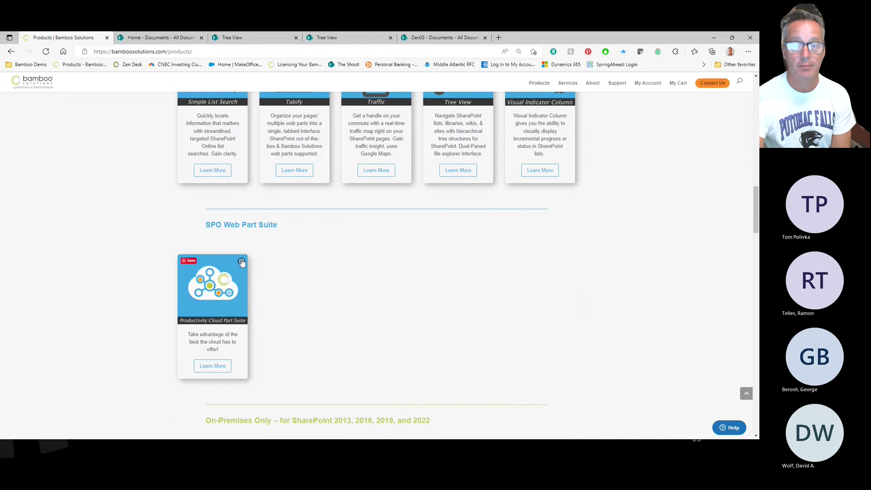
scroll(406, 308, "down", 1)
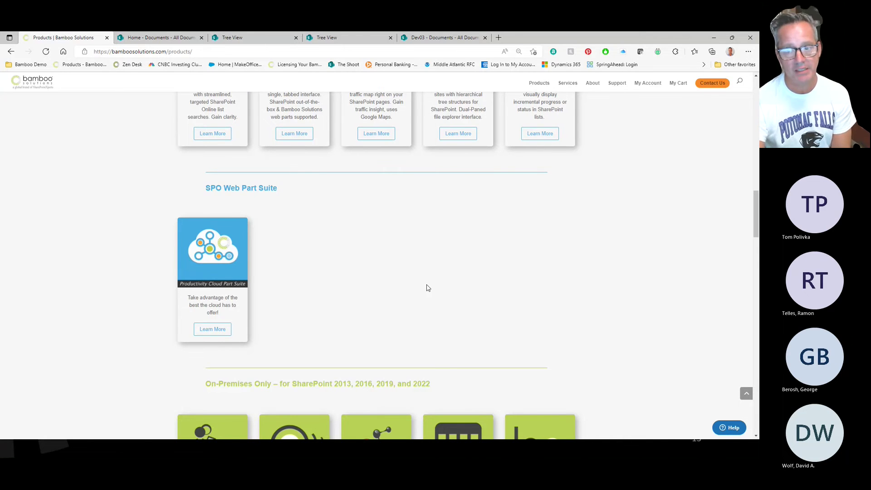
- Read the Productivity Cloud Part Suite details, then go back to the catalogue
left_click(216, 329)
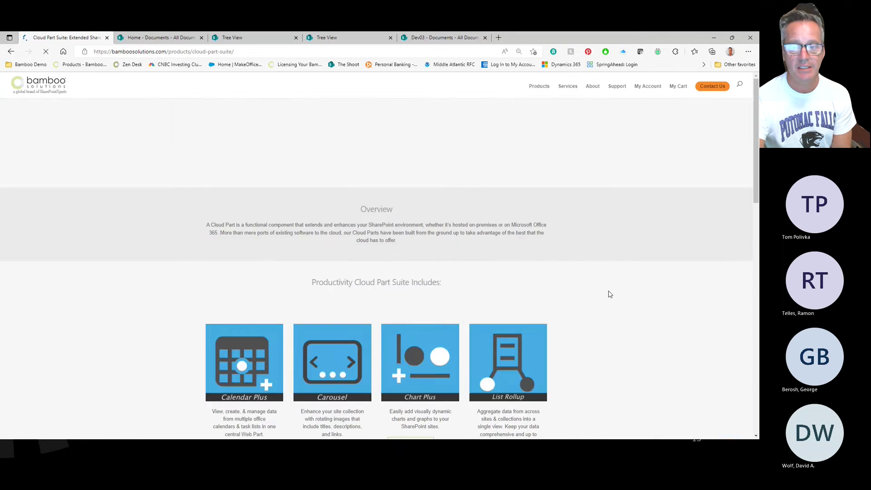
scroll(672, 263, "down", 7)
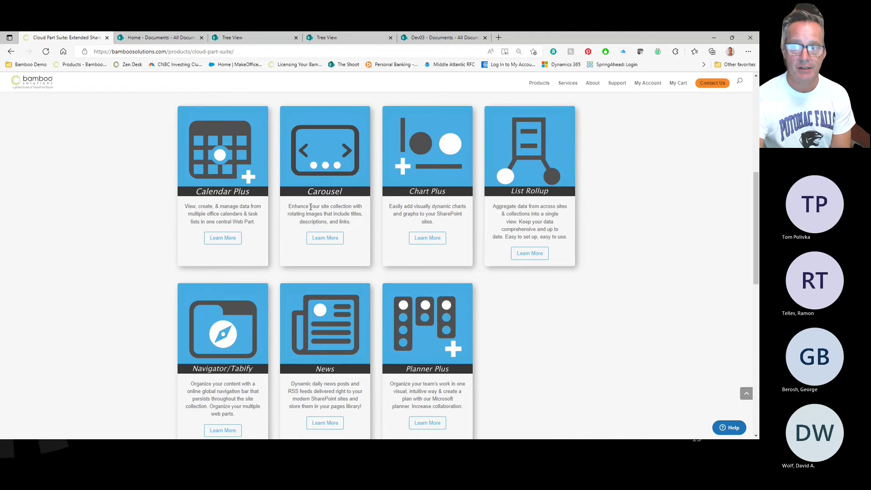
scroll(233, 376, "down", 2)
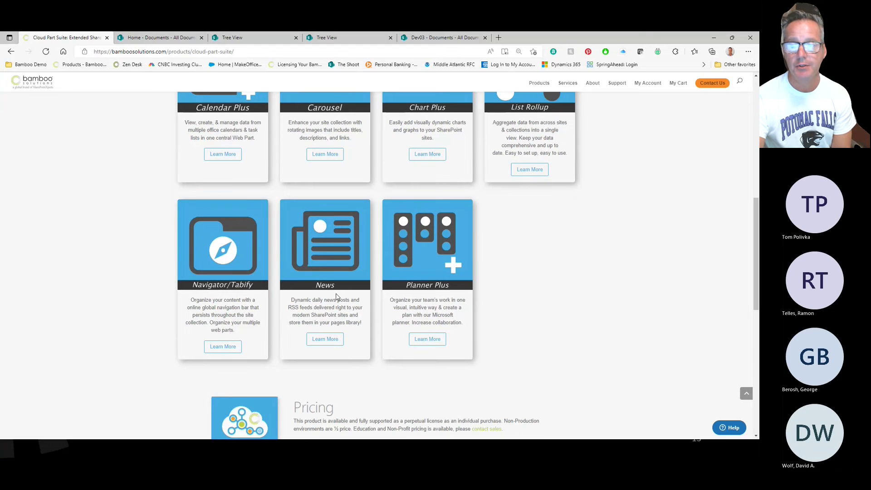
key("alt+Left")
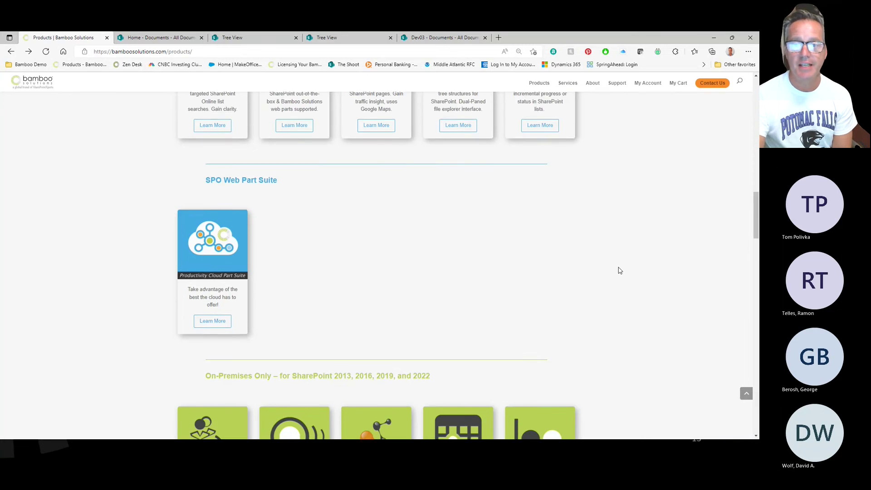
- Scroll the catalogue to Tree View, Tabify and Visual Indicator Column
scroll(620, 278, "down", 3)
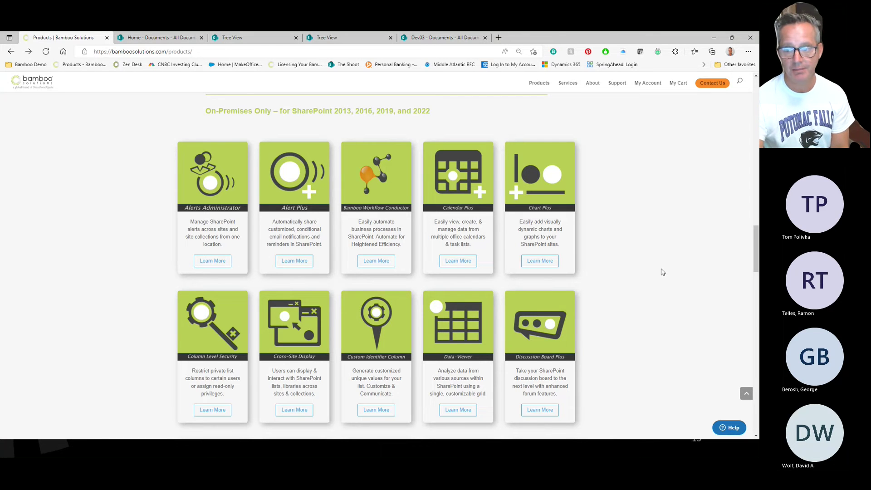
scroll(662, 272, "down", 3)
scroll(663, 270, "up", 15)
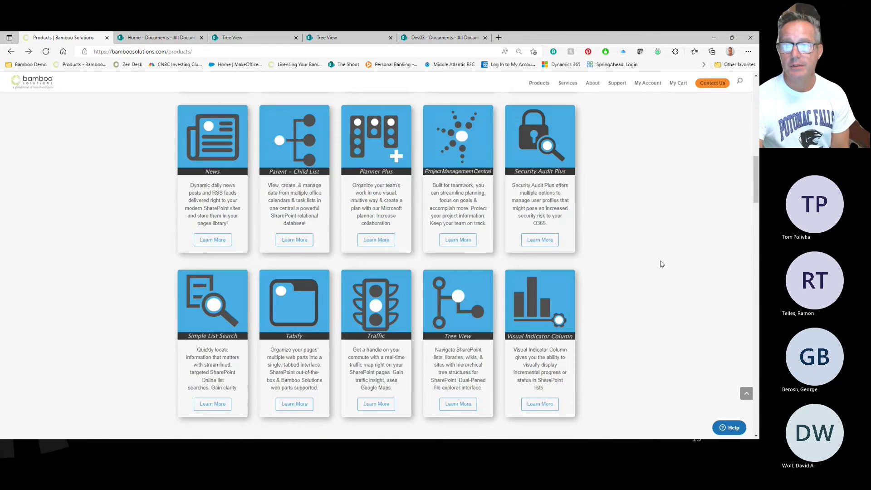
scroll(662, 264, "up", 7)
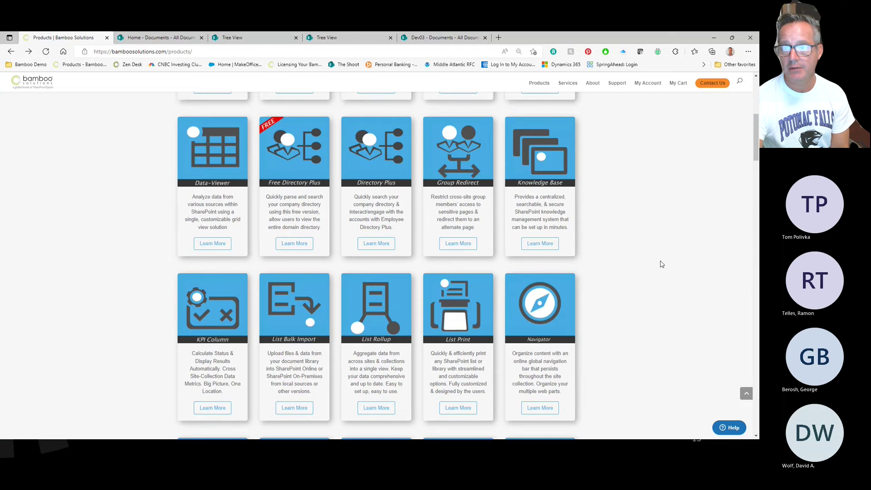
scroll(662, 264, "up", 4)
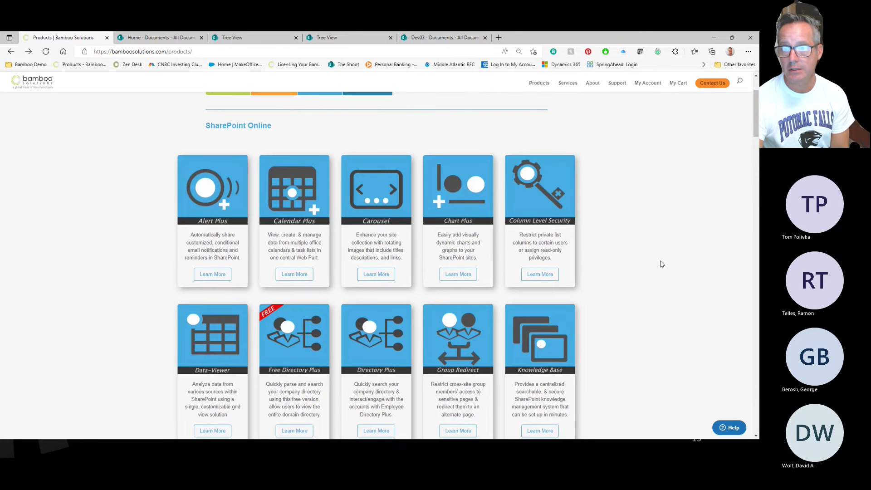
scroll(662, 264, "down", 2)
scroll(662, 264, "down", 4)
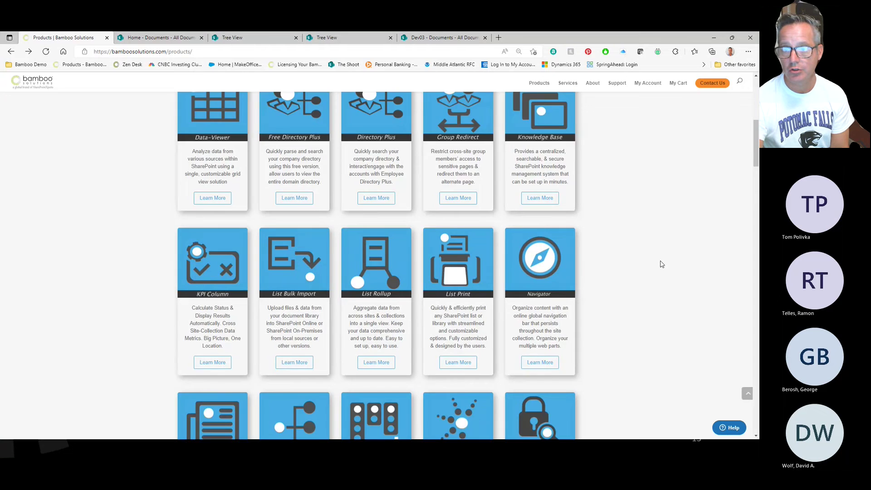
scroll(662, 264, "down", 3)
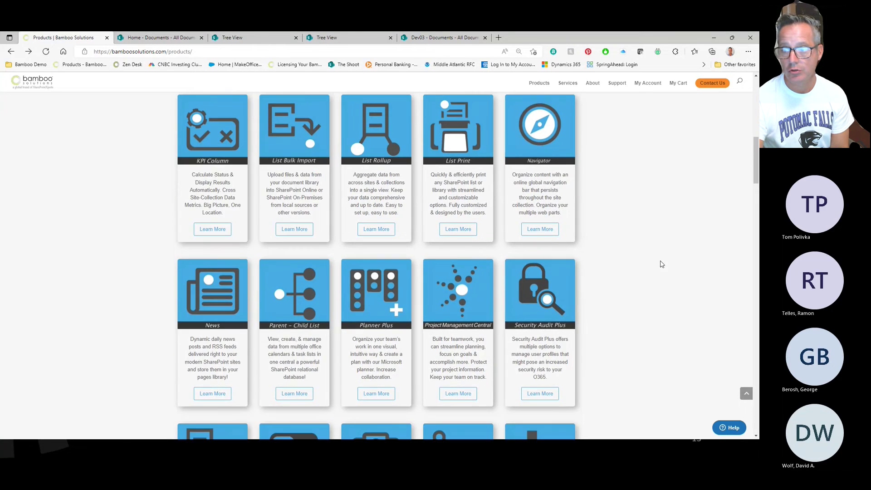
scroll(661, 264, "down", 4)
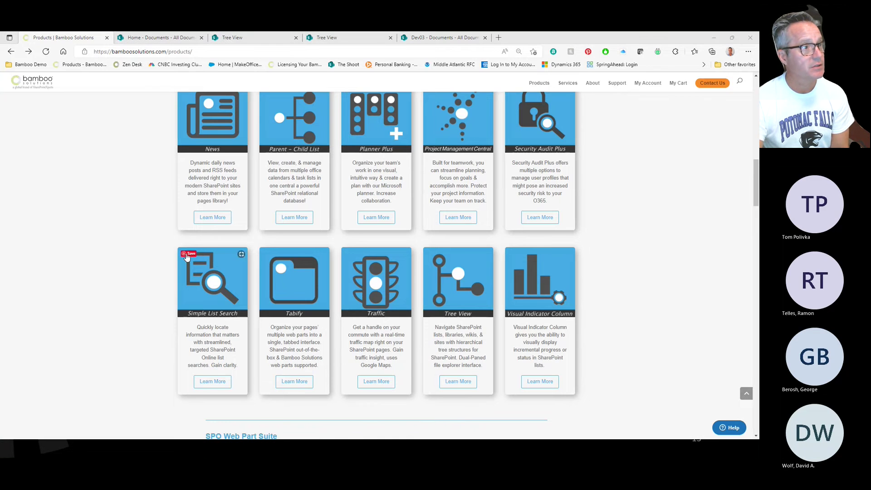
scroll(643, 293, "down", 1)
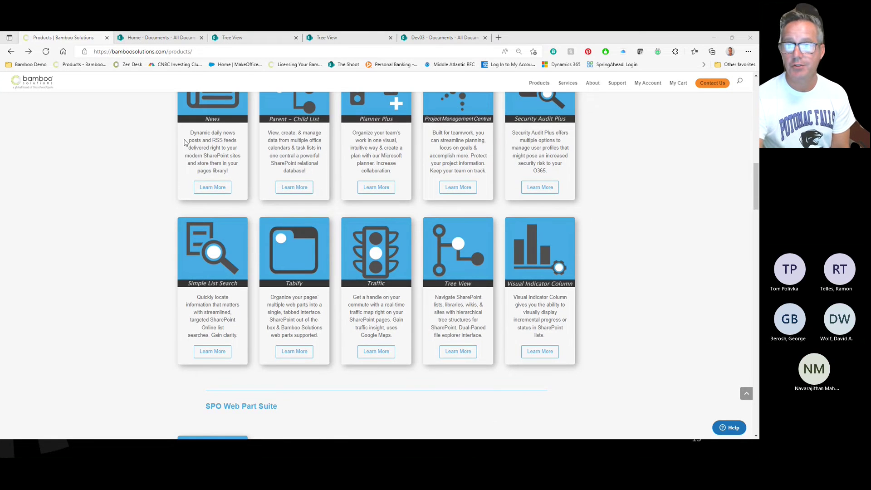
- Open the Tree View product page and view the Easy to Use and SharePoint Powered screenshots enlarged
left_click(456, 355)
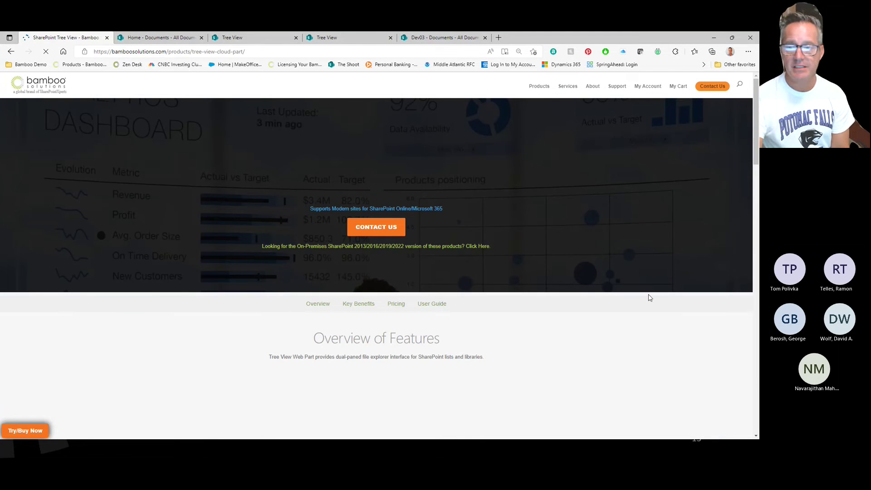
scroll(649, 298, "down", 3)
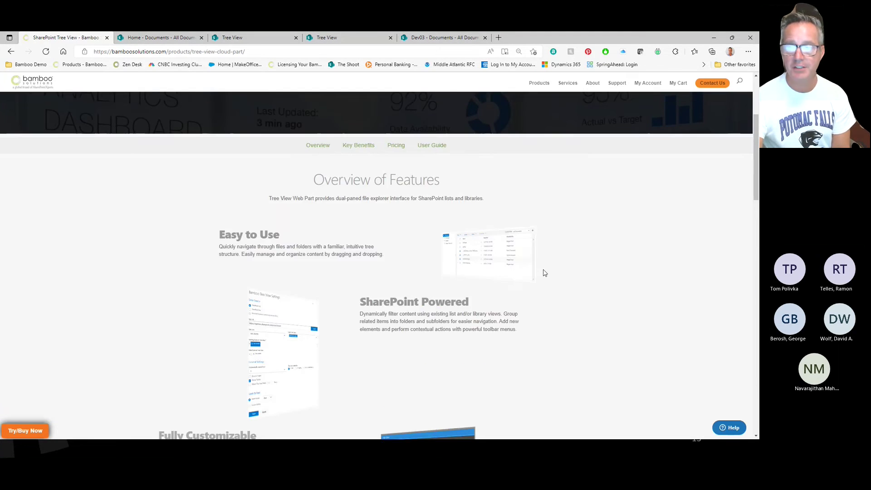
left_click(493, 264)
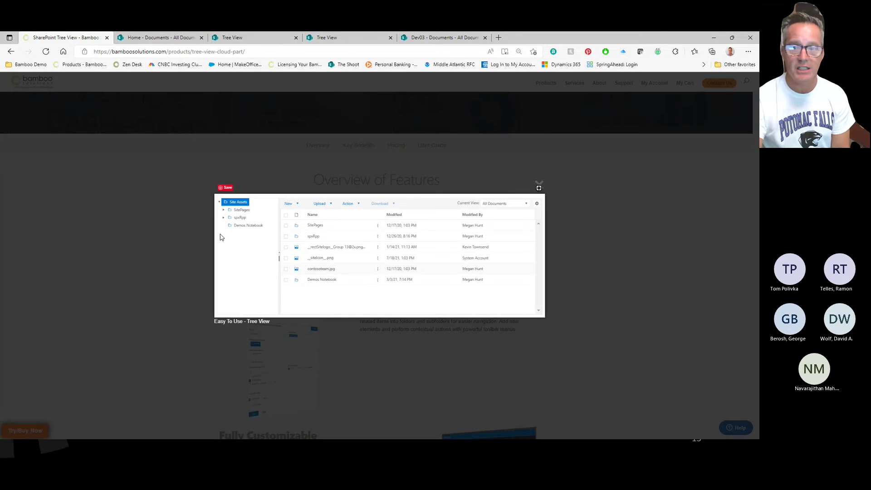
left_click(539, 187)
scroll(621, 236, "down", 3)
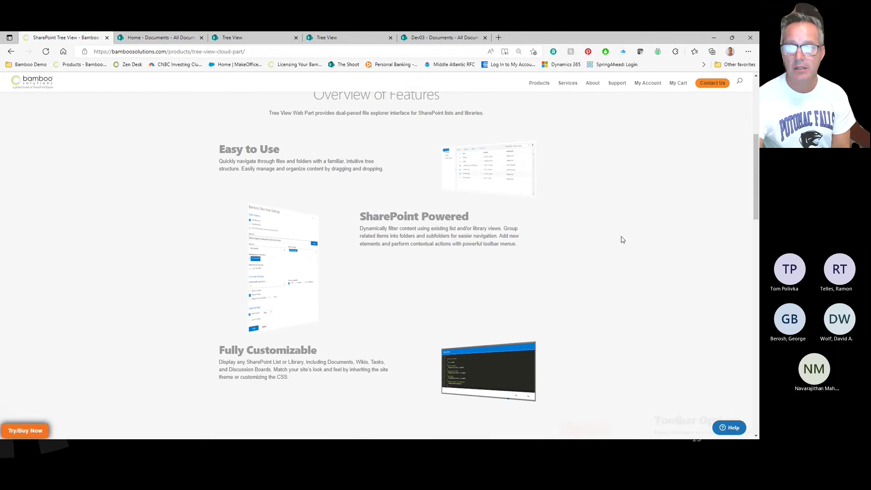
left_click(284, 209)
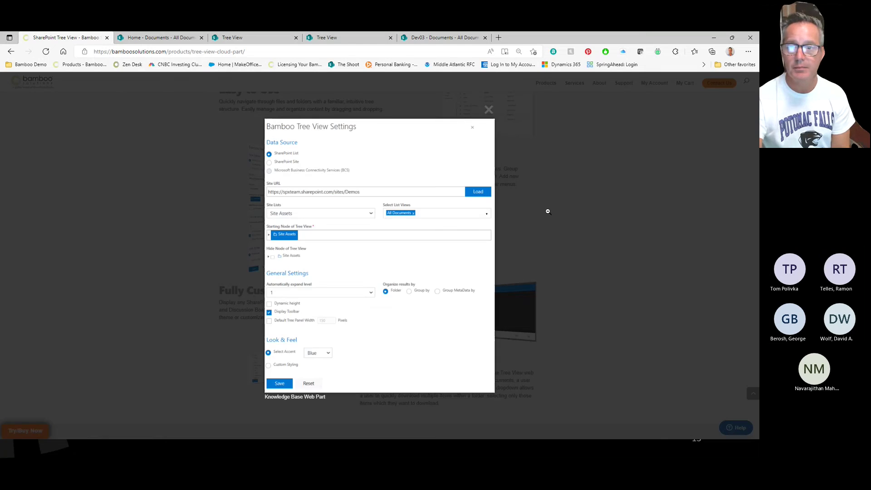
left_click(611, 212)
- Scroll down to the pricing of $3,995.00 per SharePoint Web Application for Office 365
scroll(653, 251, "down", 3)
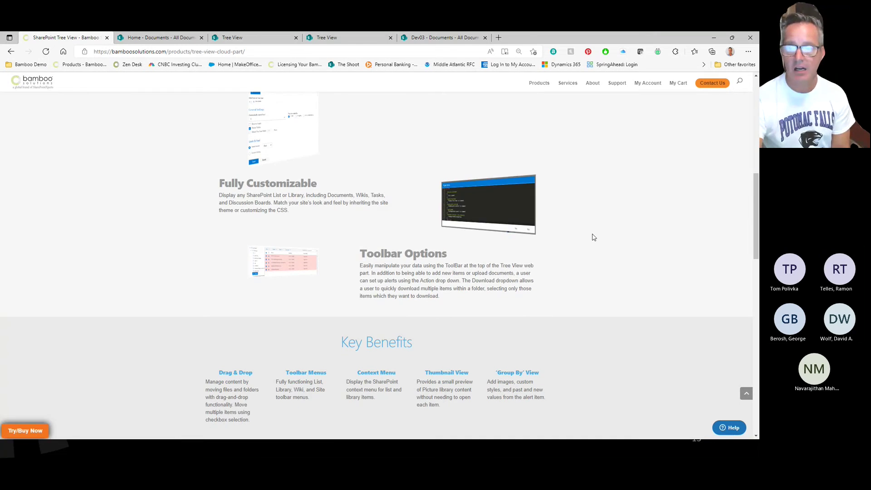
scroll(608, 240, "down", 5)
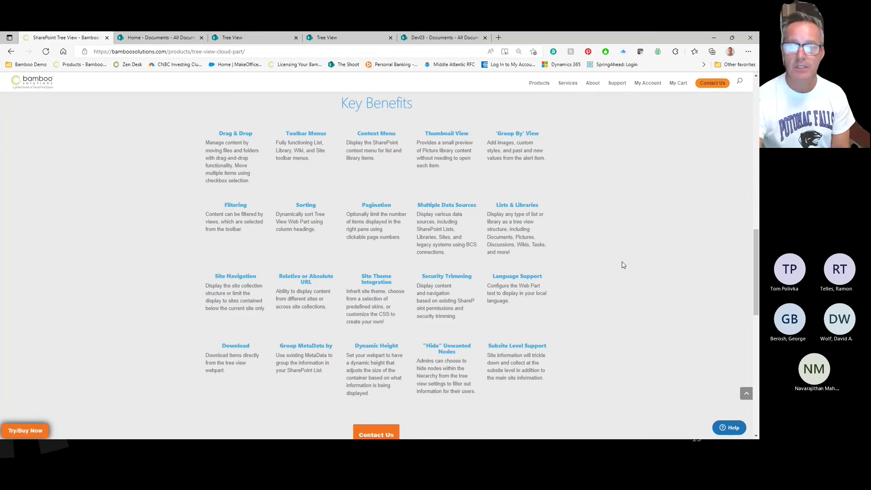
scroll(628, 263, "down", 7)
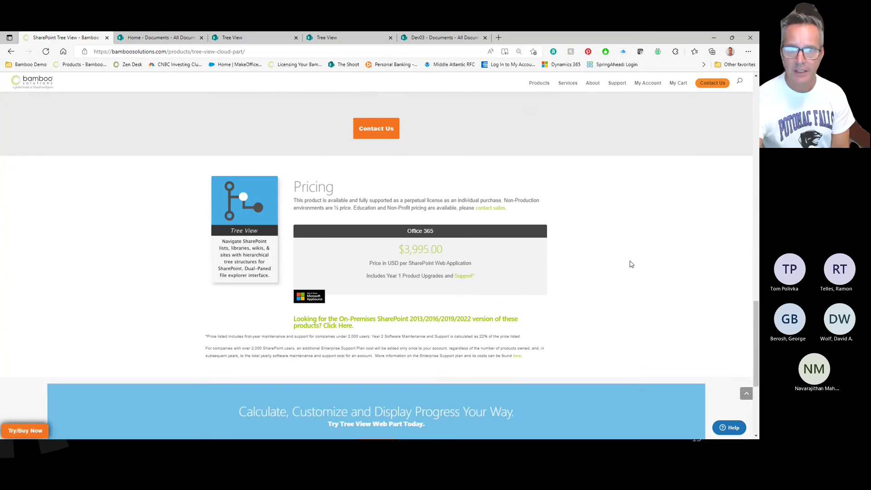
scroll(644, 247, "down", 1)
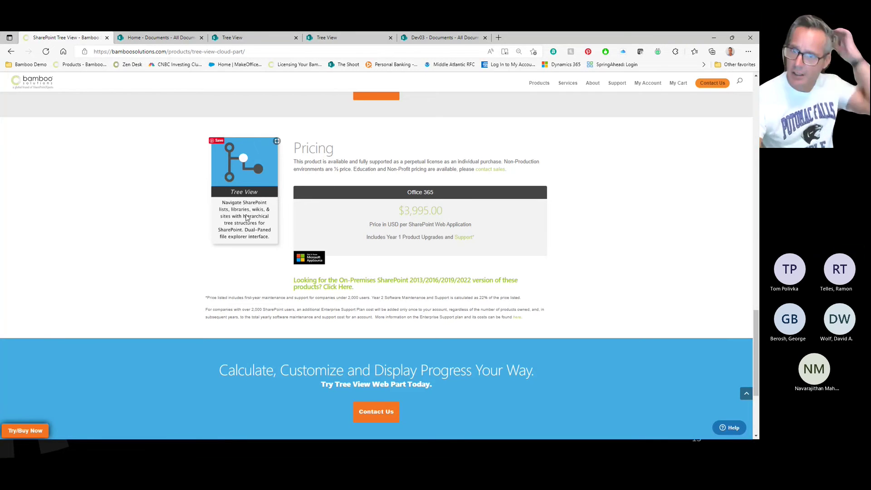
scroll(492, 253, "down", 1)
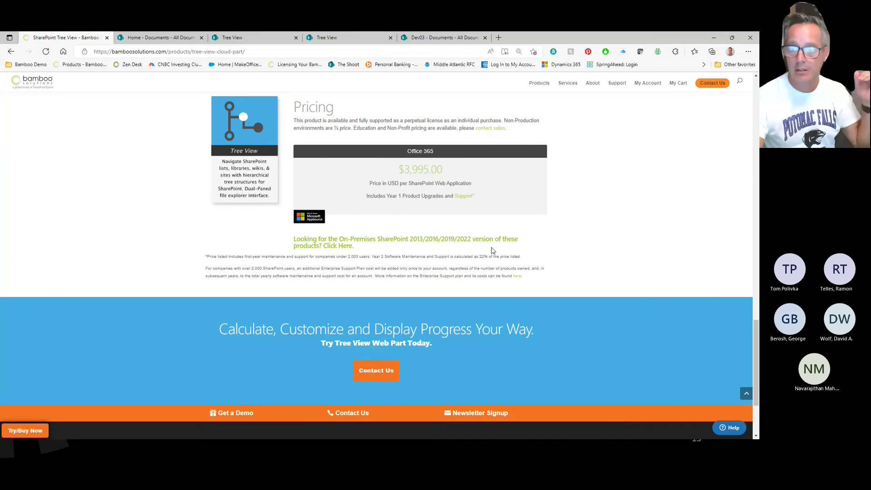
left_click(24, 431)
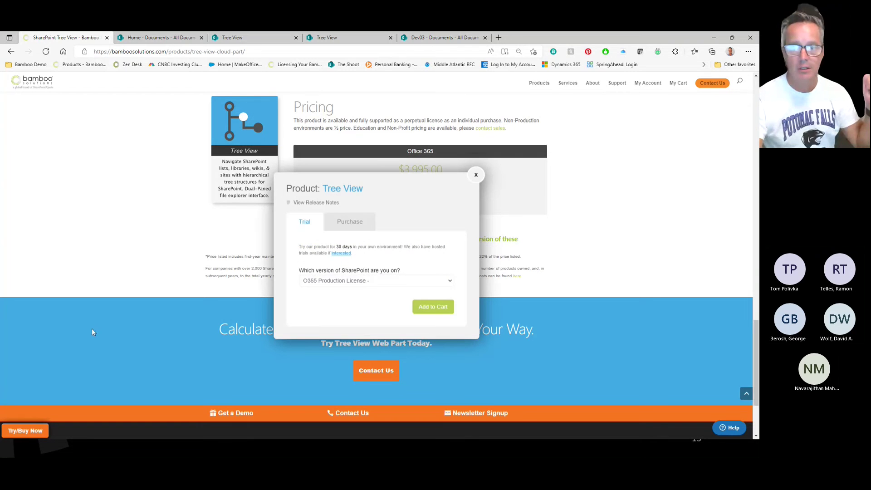
left_click(336, 281)
left_click(336, 286)
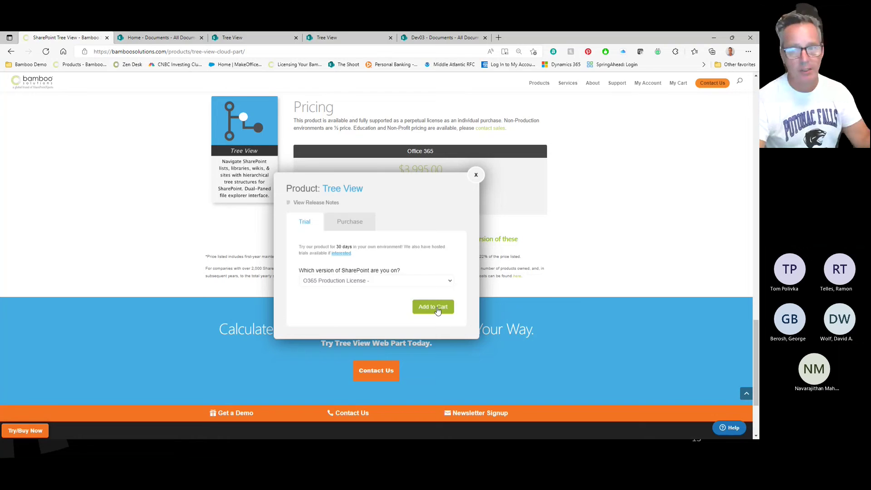
left_click(350, 221)
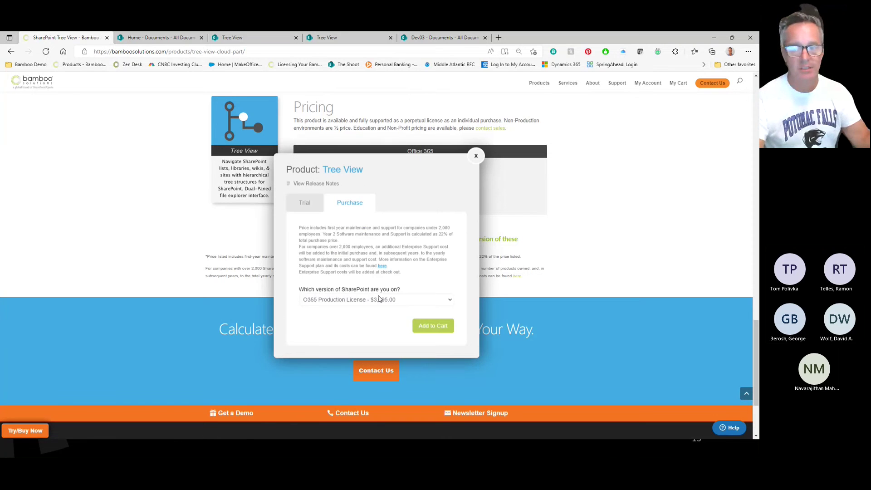
left_click(380, 303)
left_click(380, 303)
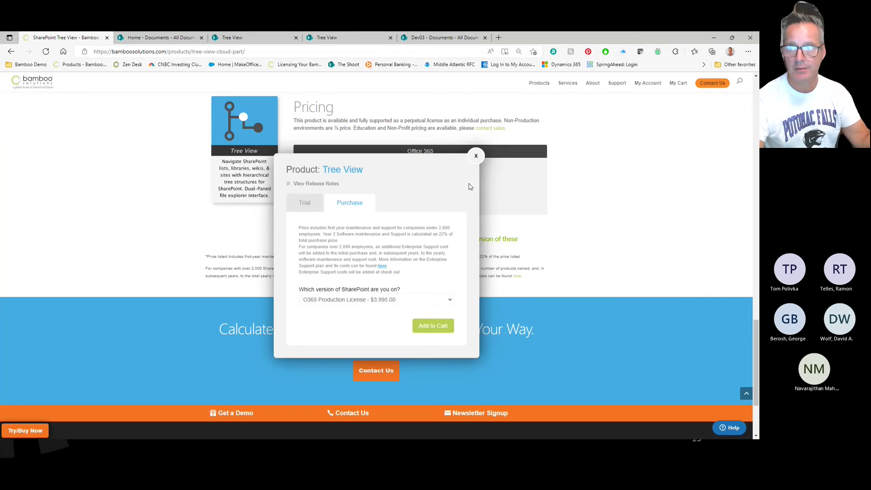
left_click(476, 156)
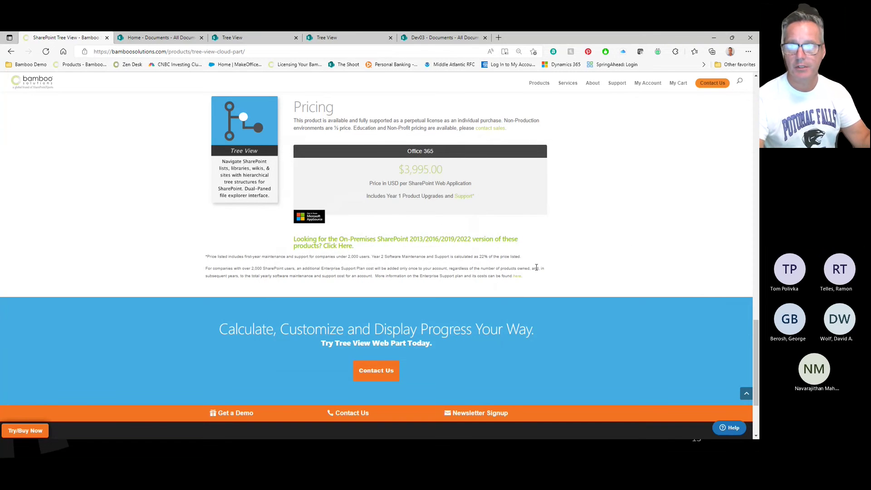
scroll(635, 251, "up", 2)
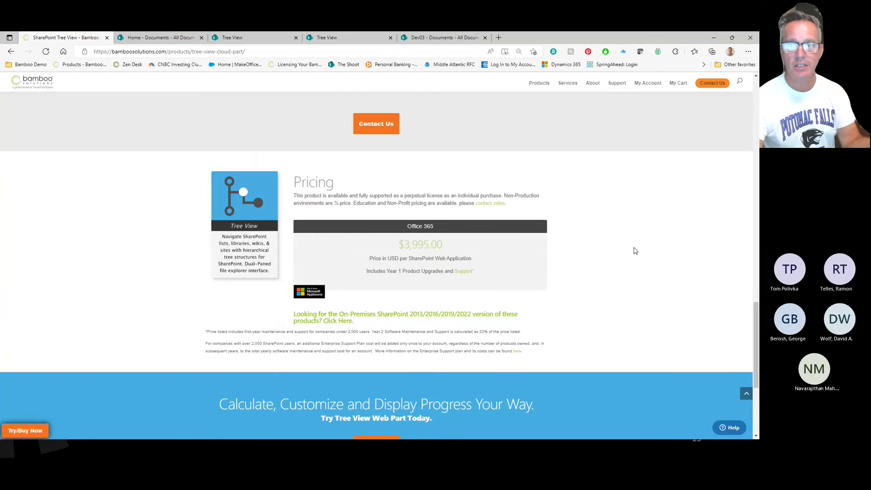
- Switch to the Home - Documents tab to show the Documents library
left_click(151, 39)
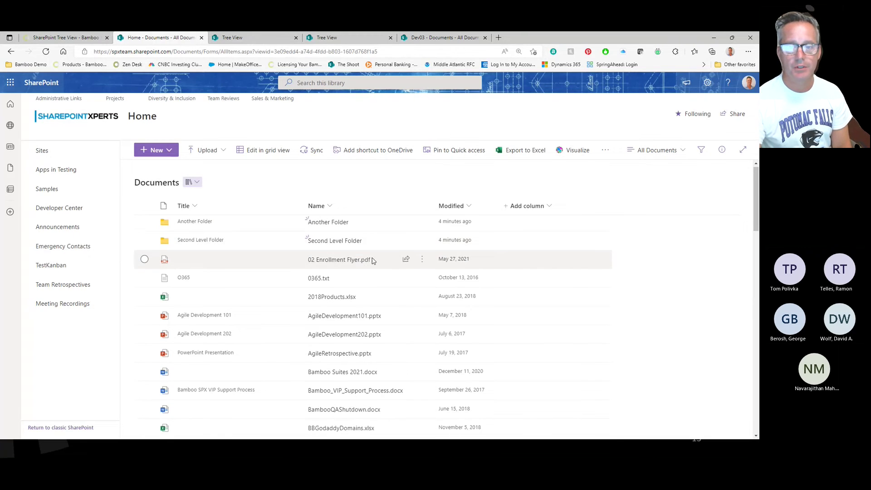
scroll(329, 271, "down", 3)
scroll(340, 265, "down", 15)
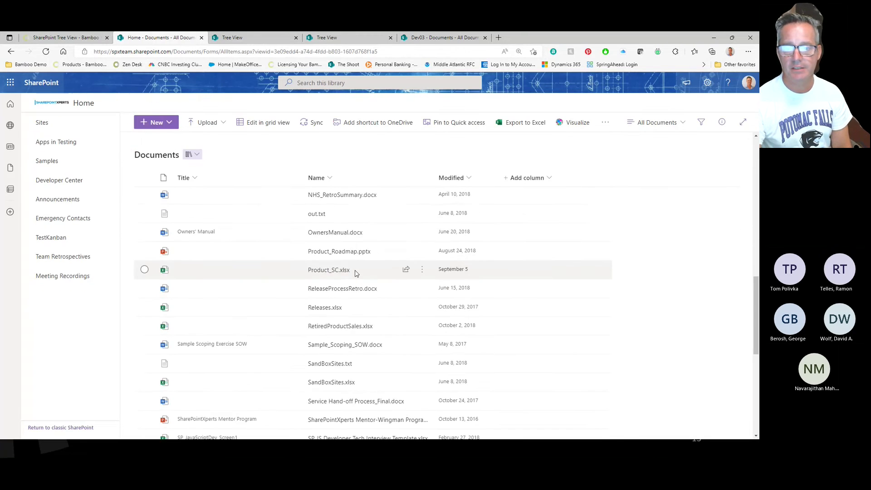
scroll(345, 254, "up", 18)
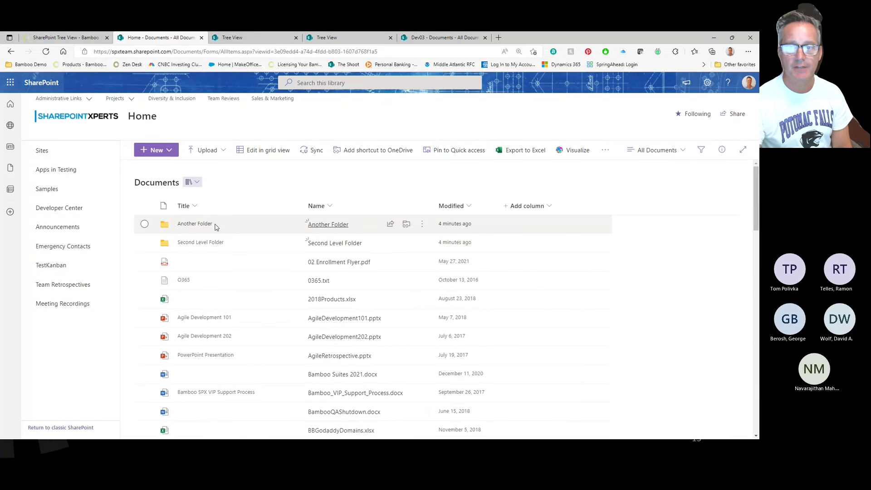
- Look inside Second Level Folder and Another Folder, returning to the library root each time
double_click(186, 242)
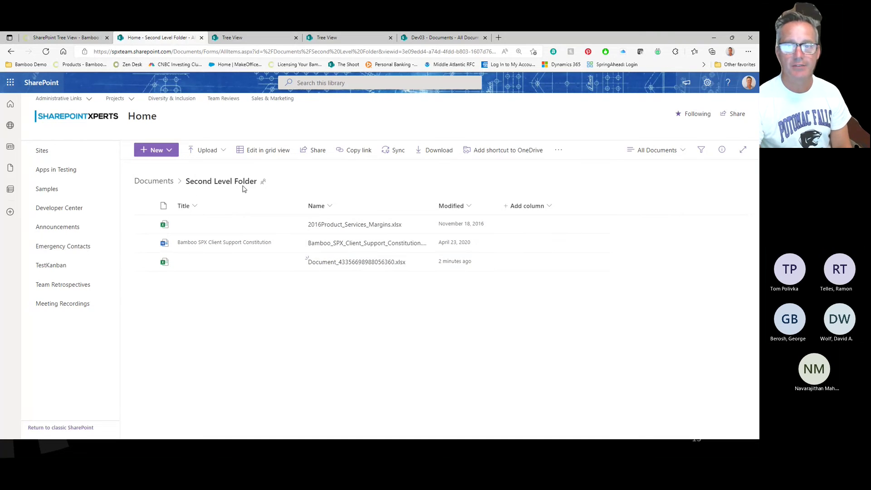
left_click(151, 181)
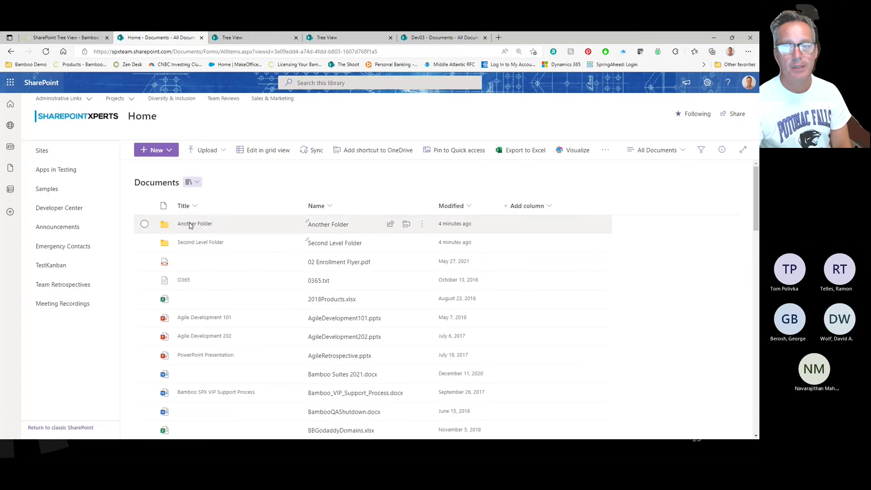
double_click(189, 226)
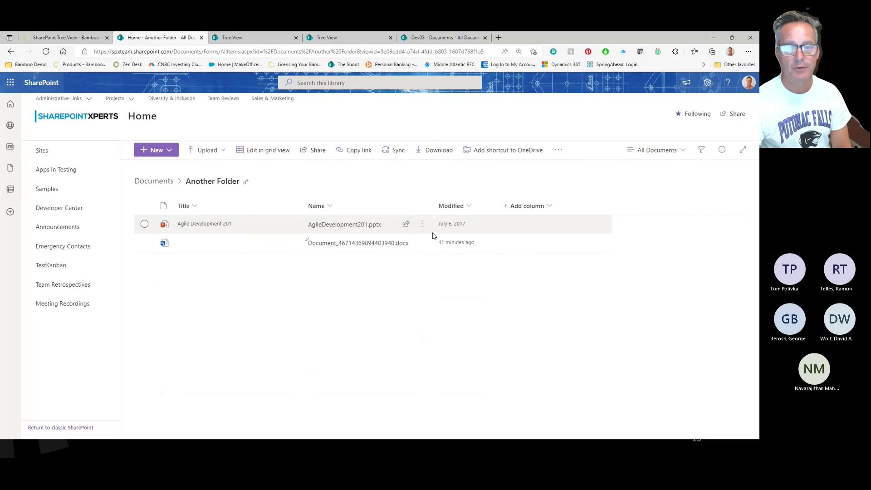
left_click(151, 182)
scroll(646, 249, "down", 2)
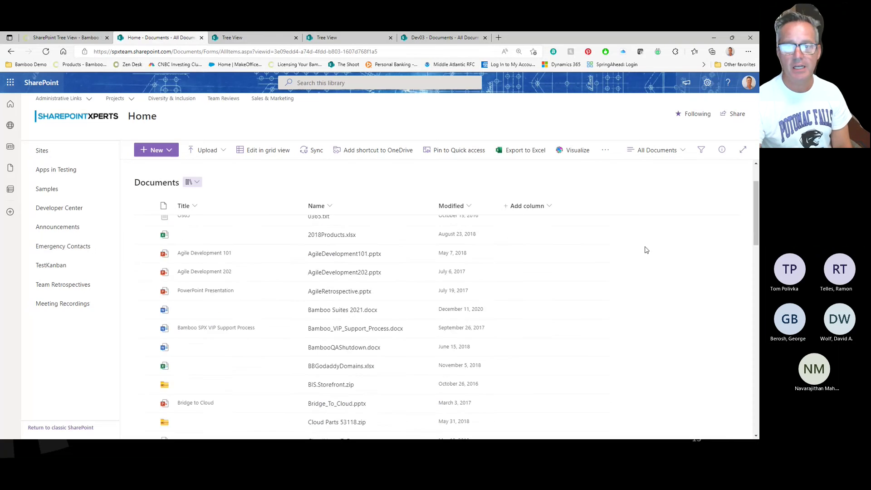
scroll(646, 249, "up", 2)
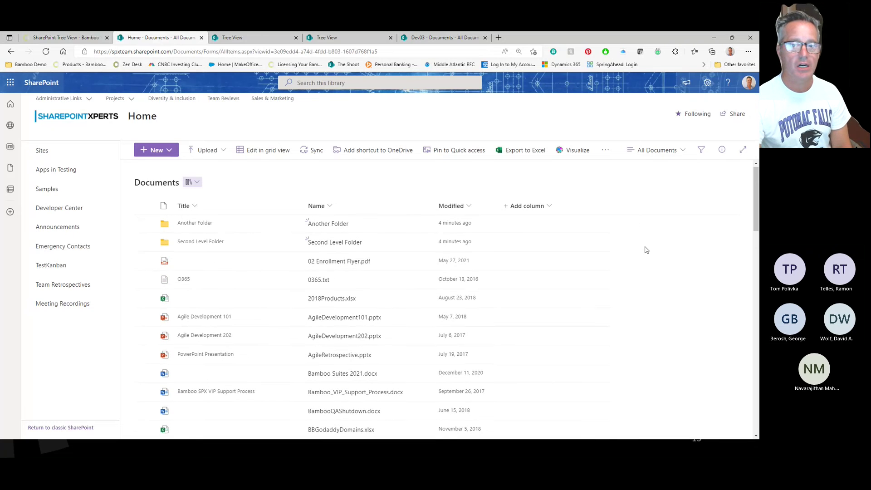
- Put the Demos Tree View page into edit mode, end the tour, and select the Bamboo Tree View web part
left_click(238, 40)
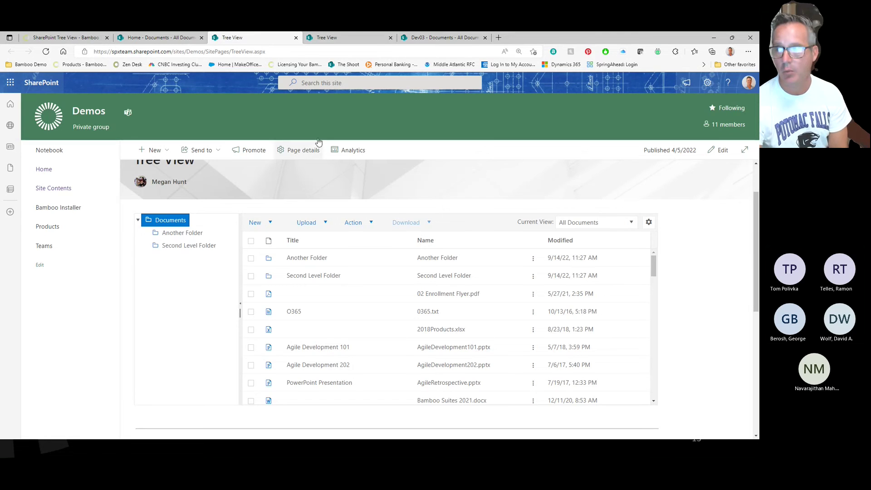
left_click(722, 149)
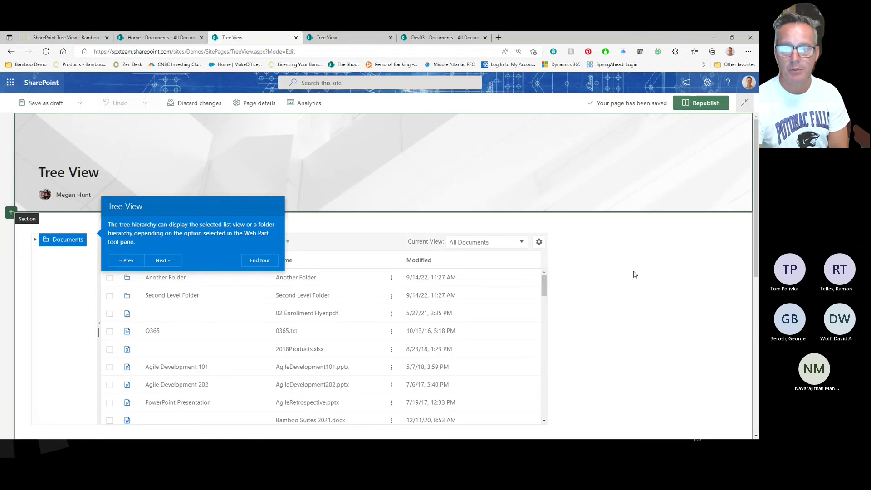
scroll(632, 272, "down", 2)
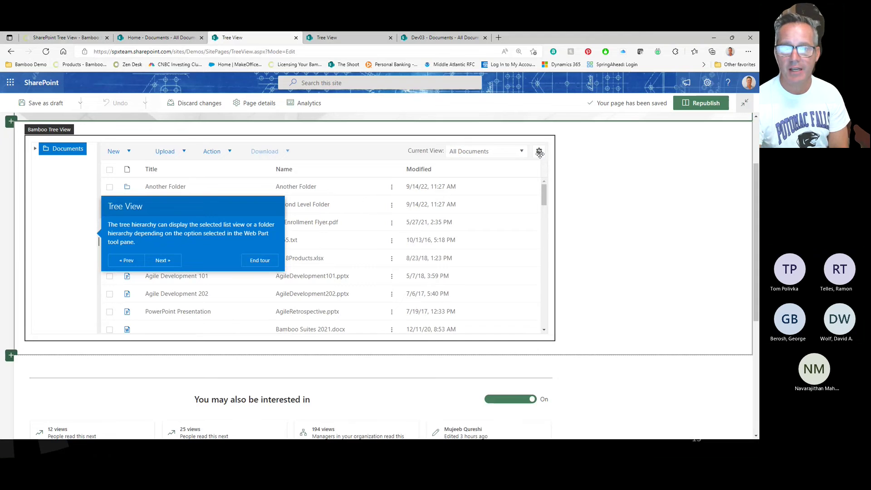
left_click(256, 260)
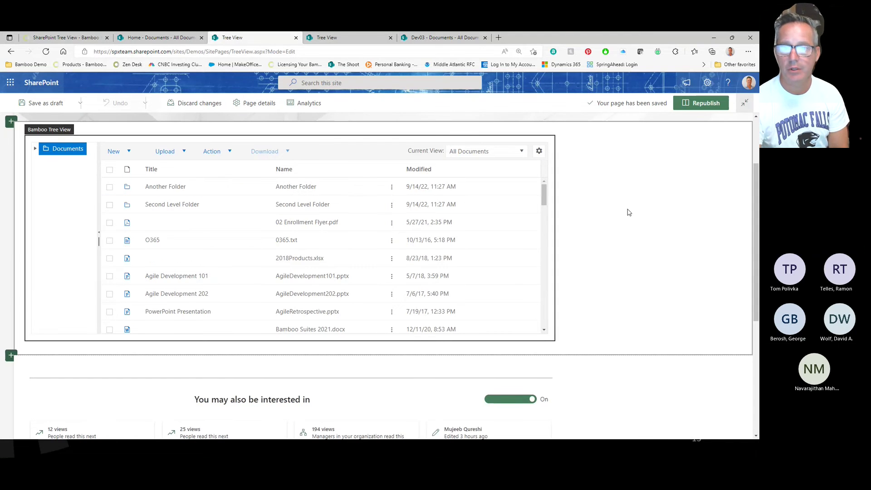
left_click(540, 153)
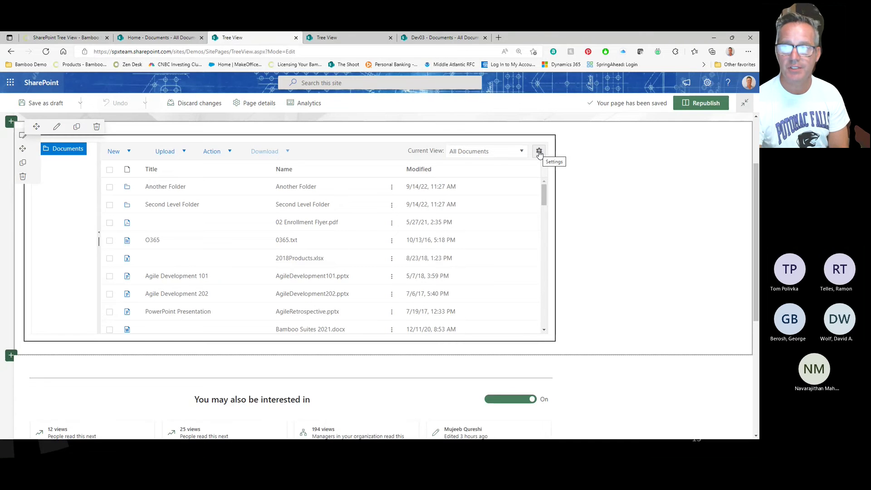
- Keep Documents as the source list and choose the All Documents and Agile list views
left_click(540, 153)
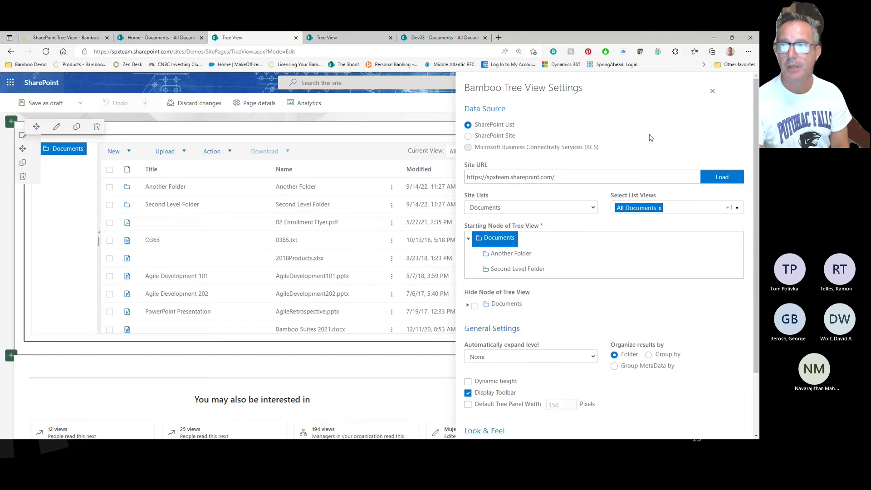
scroll(667, 123, "down", 1)
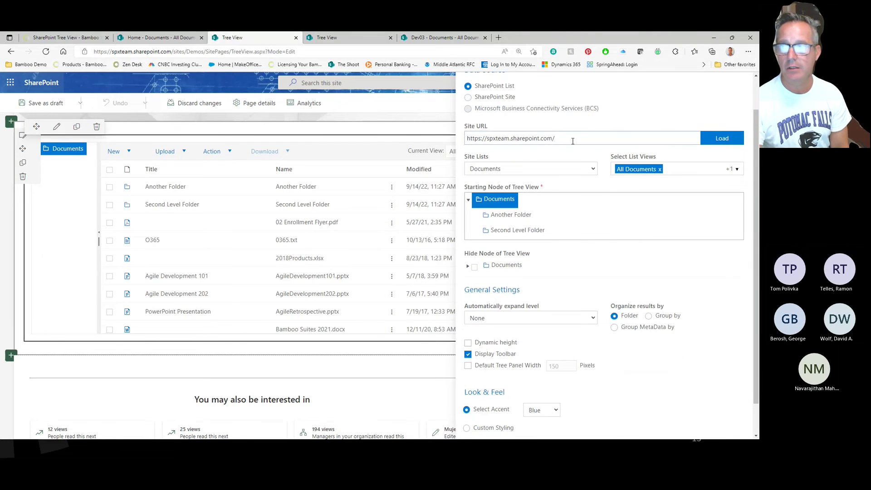
left_click(556, 174)
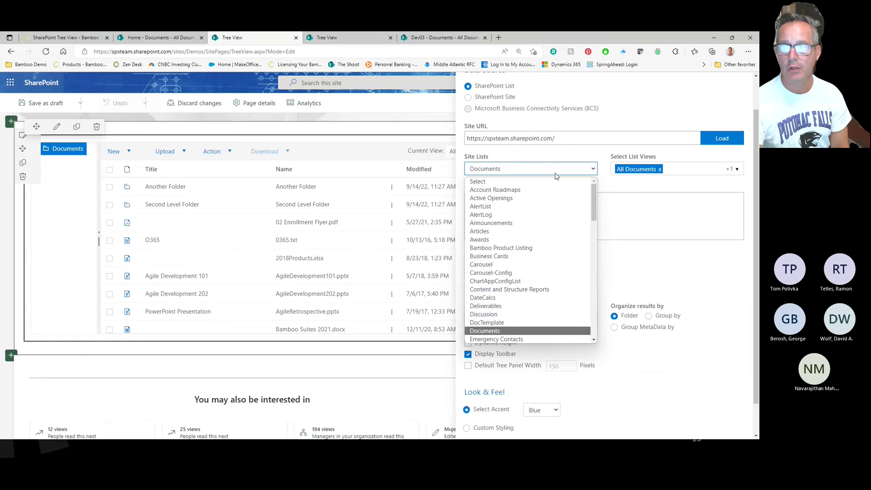
left_click(556, 175)
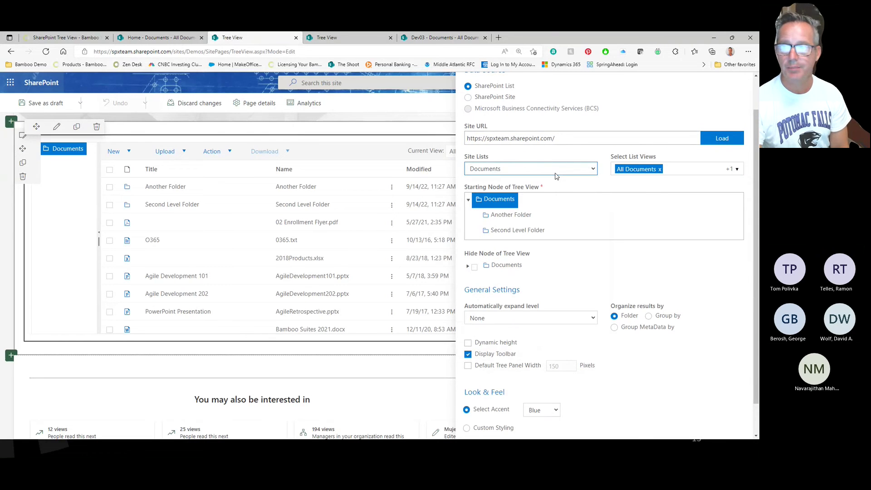
left_click(739, 171)
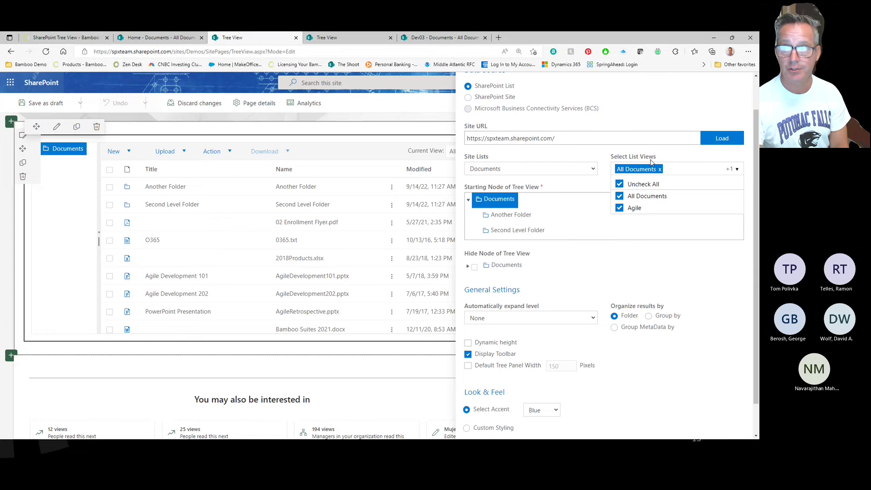
left_click(628, 201)
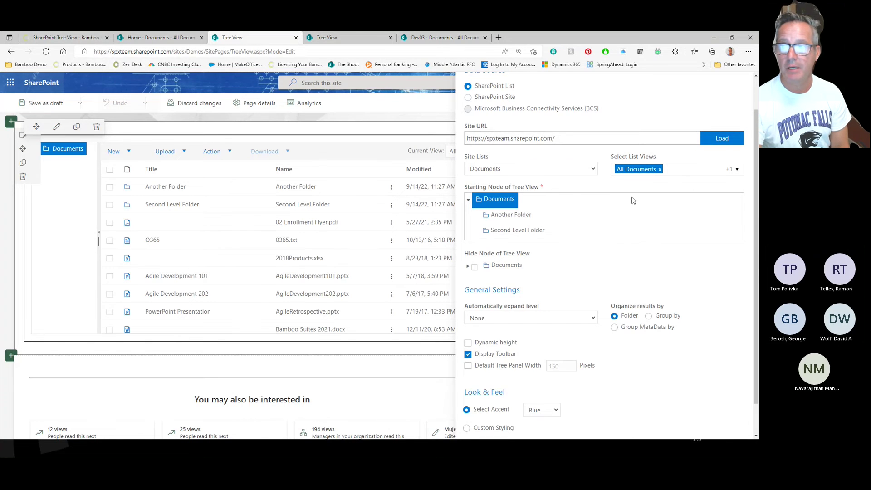
scroll(631, 199, "down", 1)
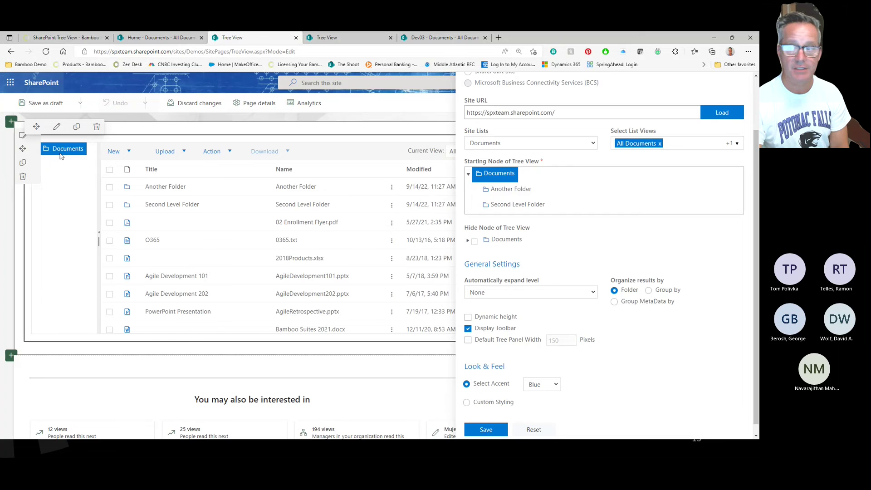
- Expand the Hide Node tree and toggle Second Level Folder hidden, then visible again
scroll(630, 211, "down", 1)
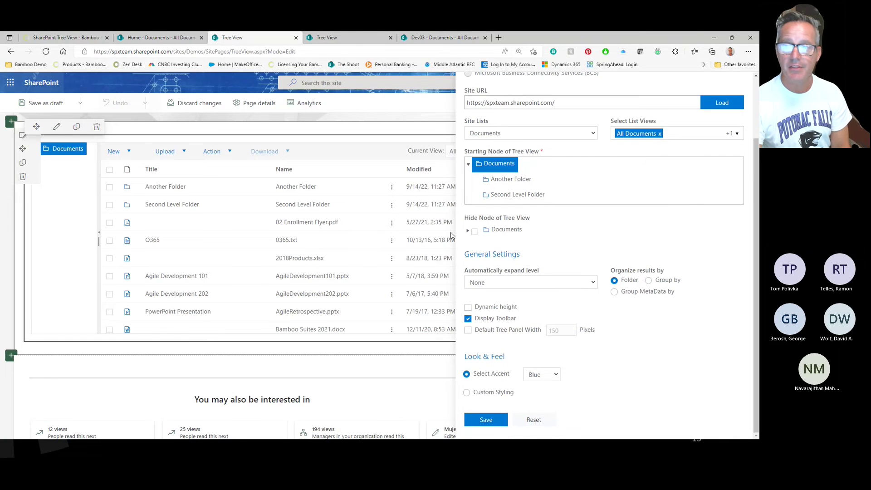
left_click(468, 231)
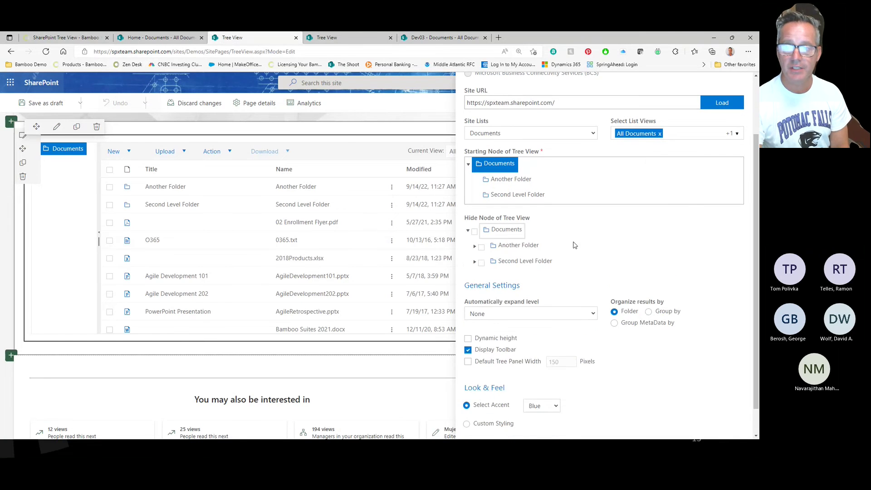
left_click(481, 263)
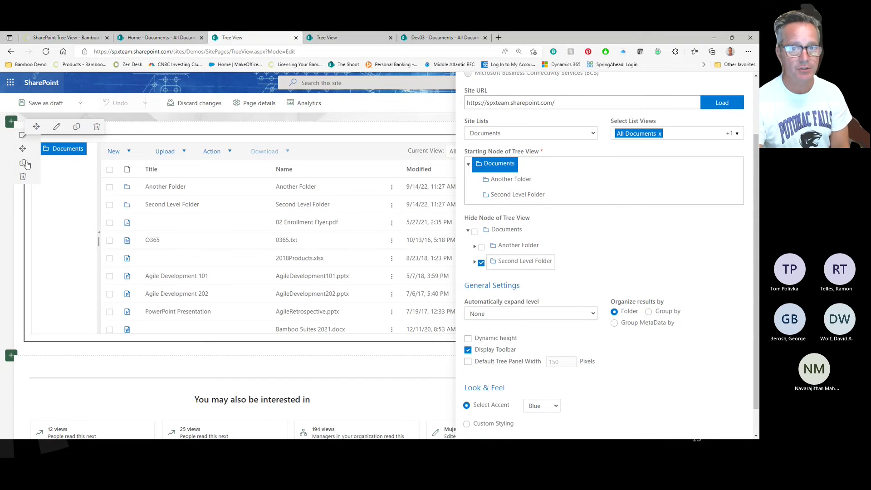
left_click(481, 263)
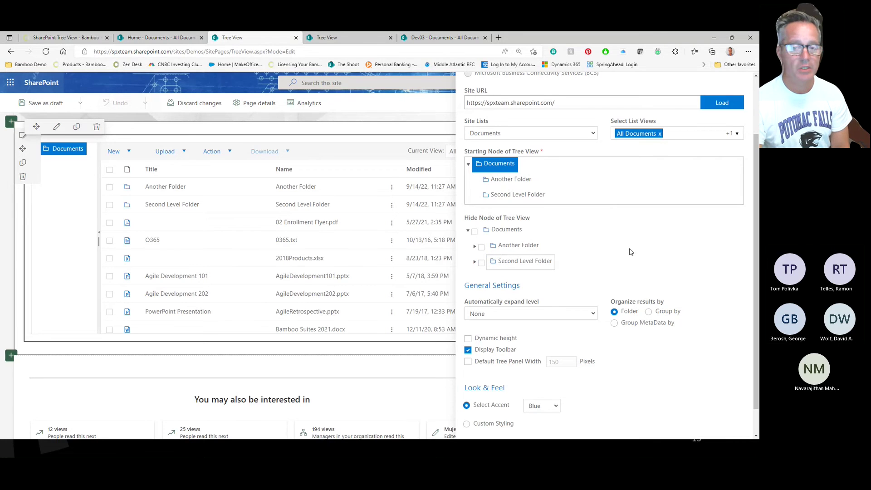
scroll(647, 250, "down", 1)
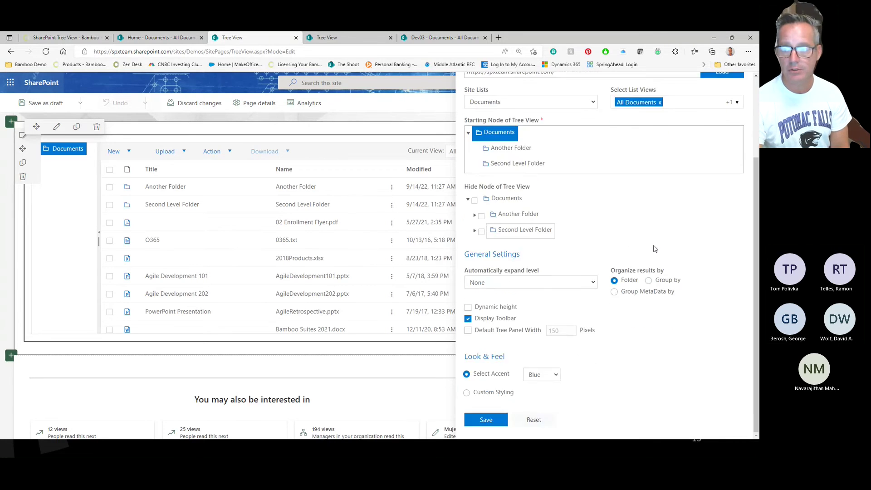
- Set Automatically expand level to 1 and keep the Blue accent colour
left_click(492, 287)
left_click(493, 307)
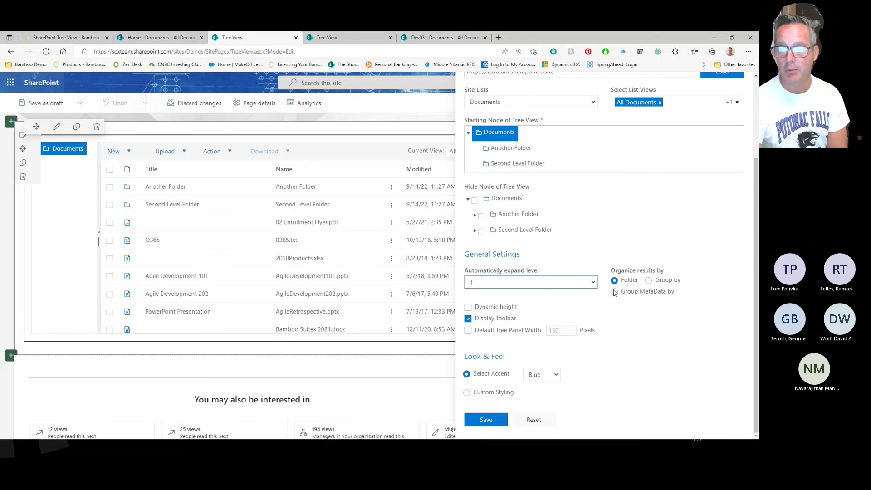
left_click(698, 316)
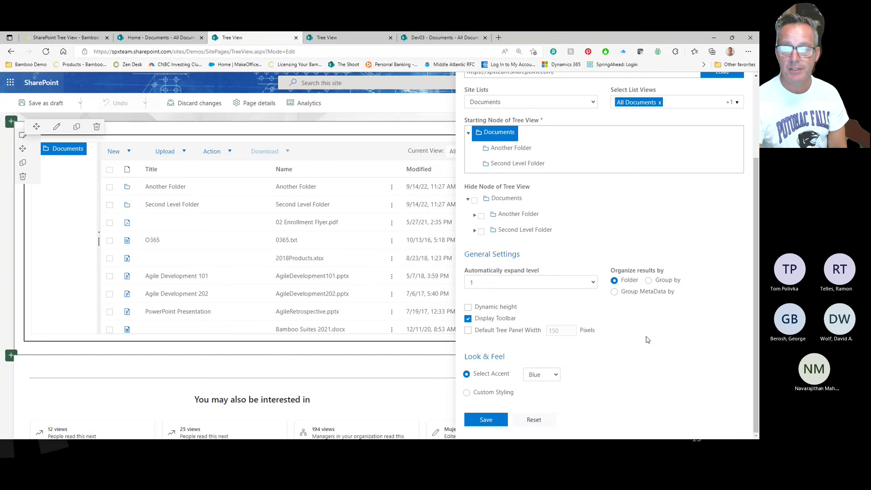
left_click(555, 375)
left_click(555, 379)
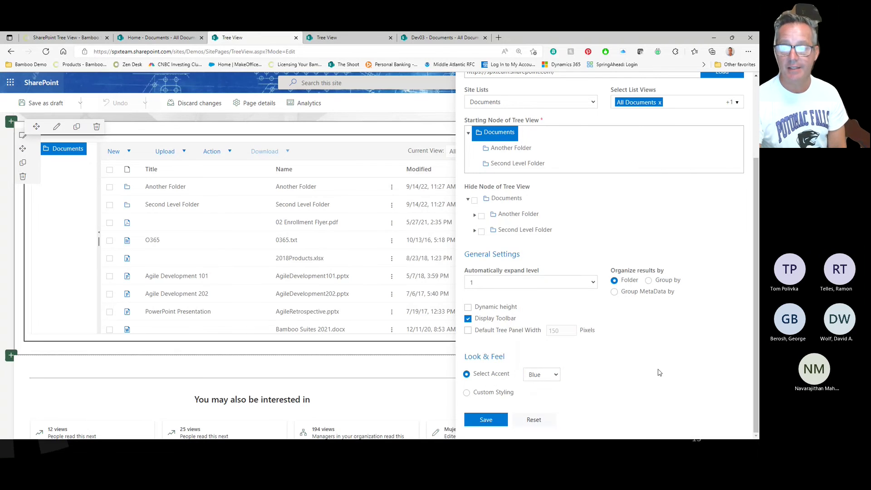
- Save the web part settings, republish the page, and dismiss the tour and feedback prompt
left_click(486, 420)
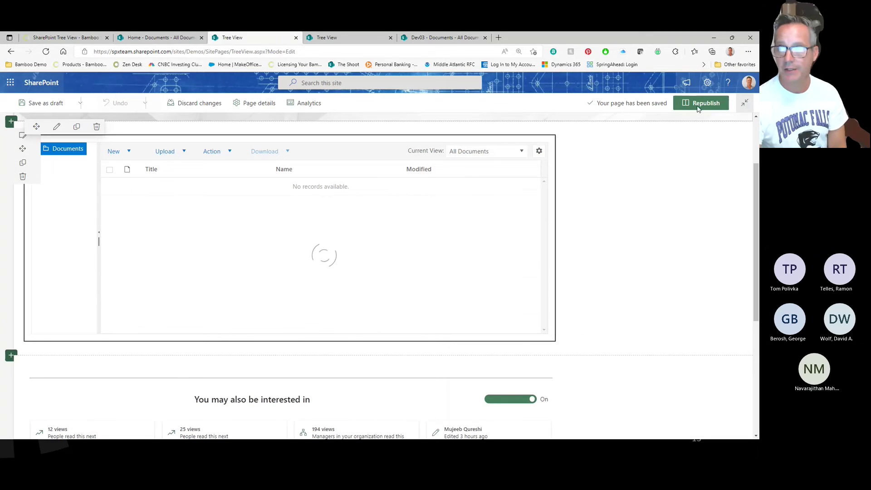
left_click(698, 104)
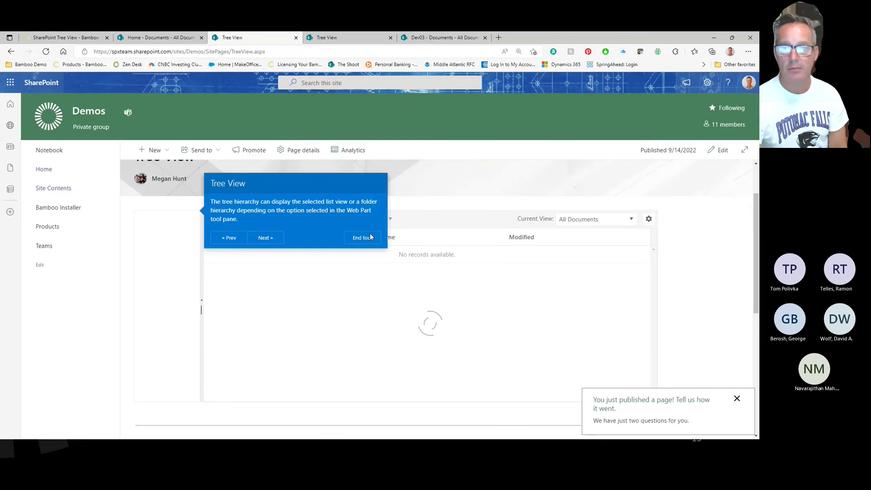
left_click(367, 239)
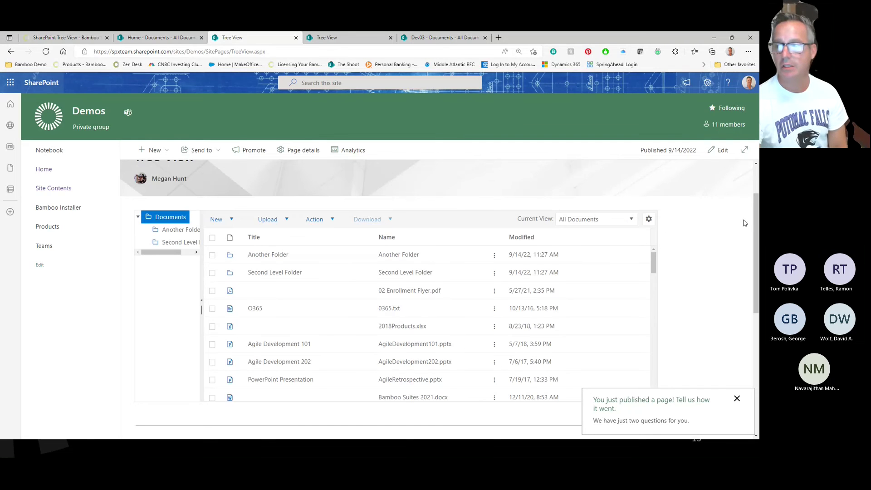
left_click(736, 398)
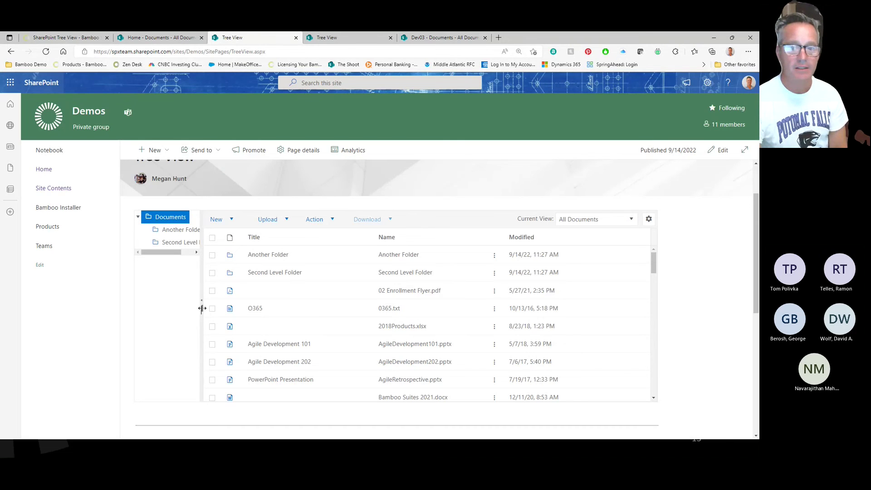
- Widen the folder tree pane and browse Another Folder, then Second Level Folder's three files
left_click_drag(201, 309, 272, 308)
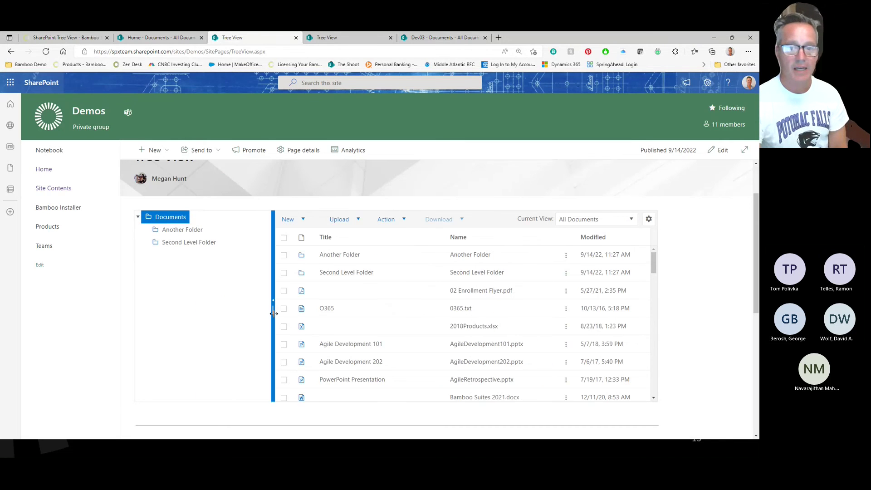
left_click(186, 229)
left_click(186, 243)
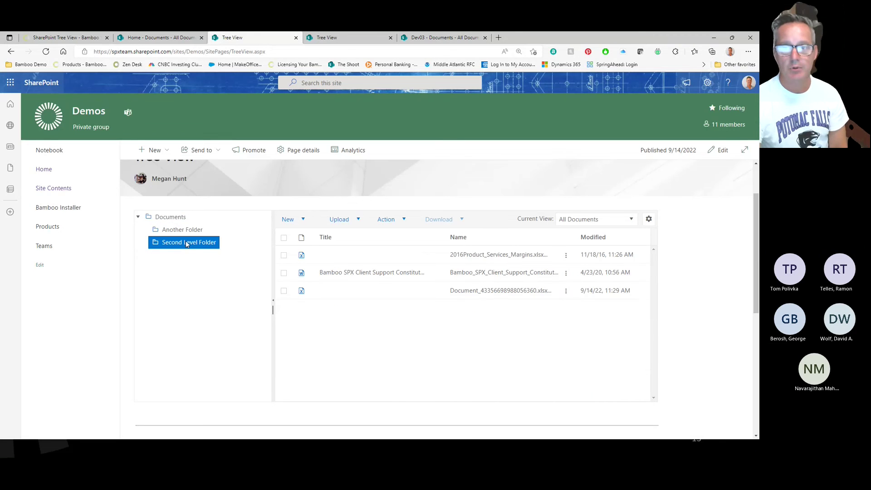
left_click(166, 219)
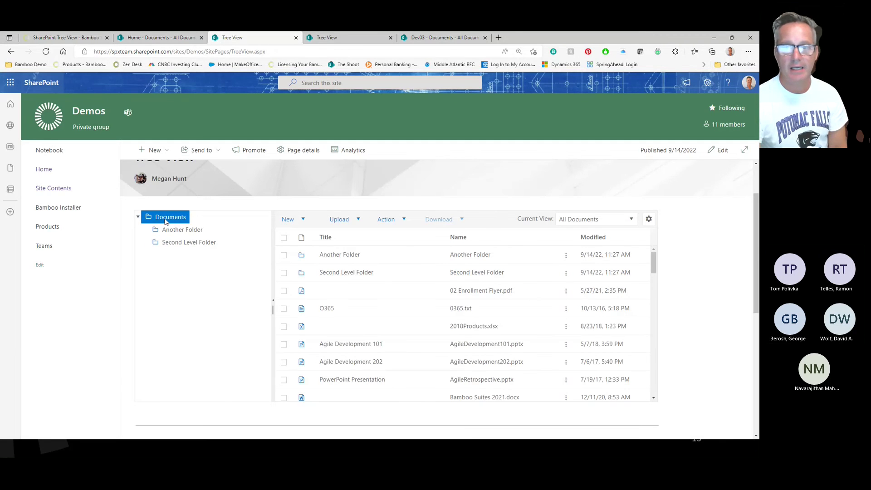
scroll(407, 295, "down", 6)
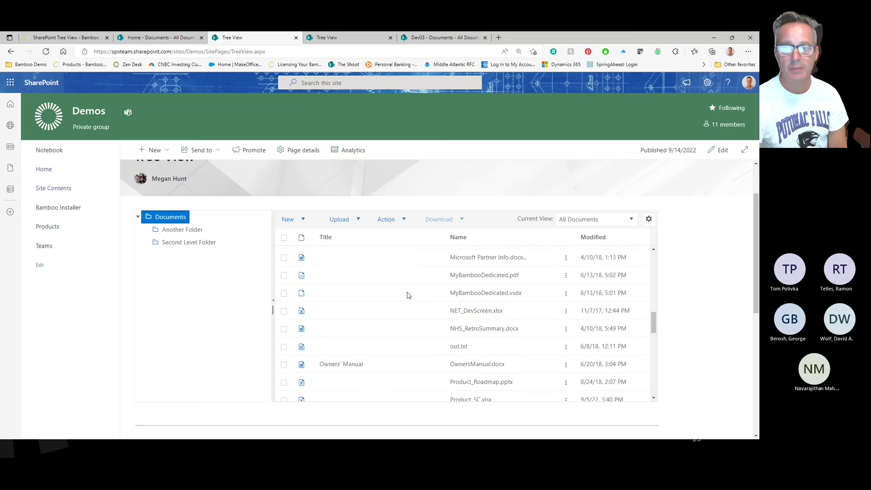
scroll(408, 295, "down", 5)
left_click(185, 243)
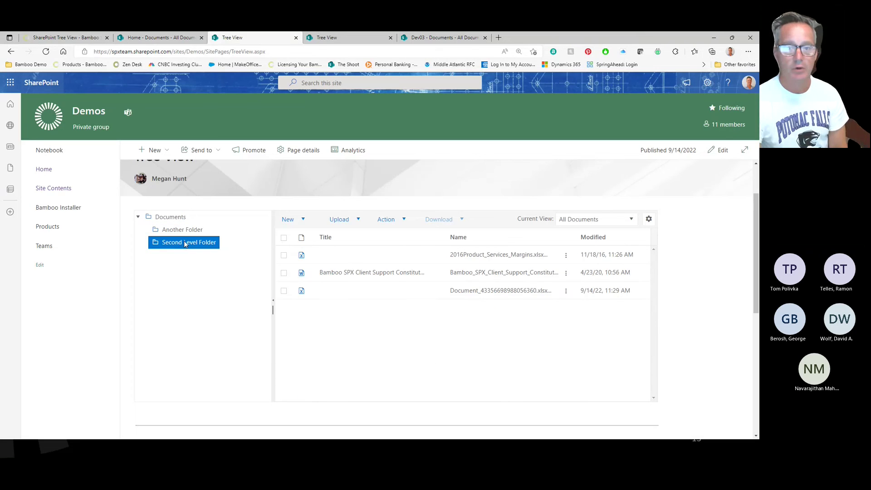
- Re-expand the Documents tree, select Bamboo SPX Client Support, and view the Action and Download options
left_click(138, 217)
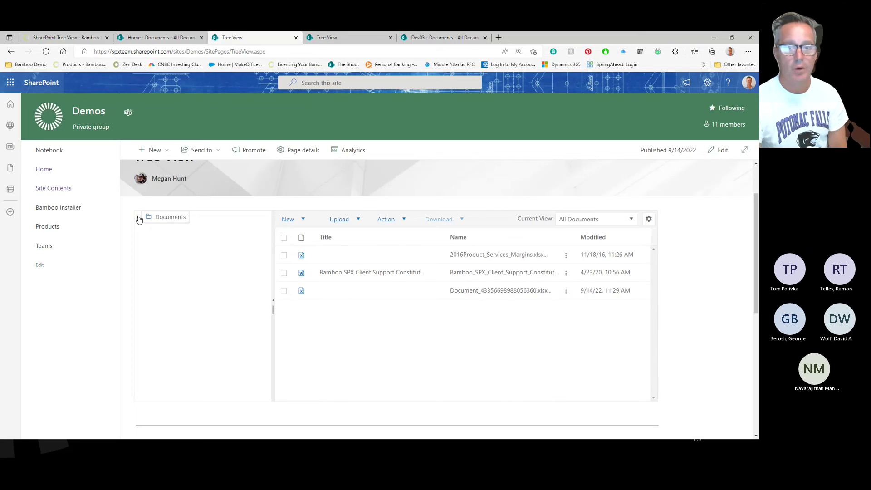
left_click(138, 217)
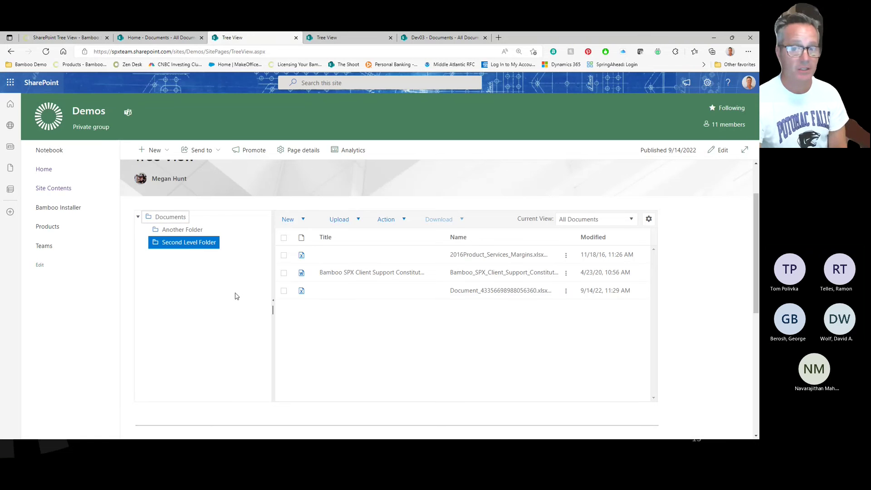
left_click(284, 272)
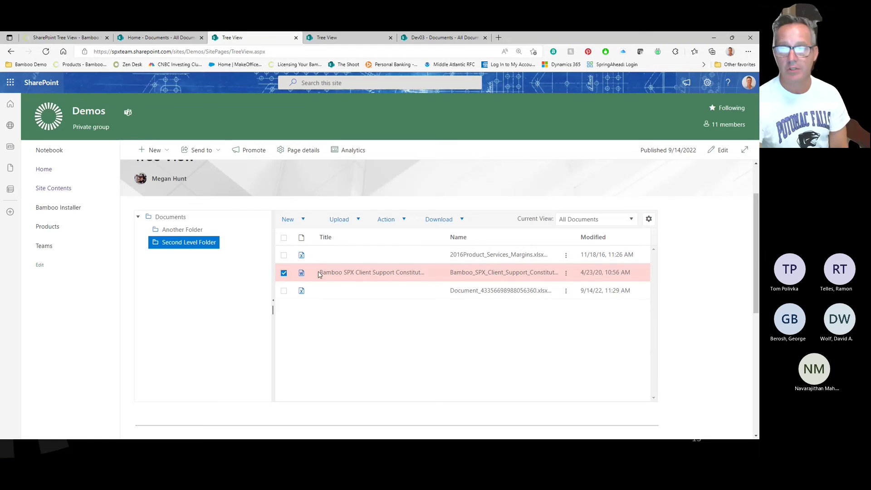
left_click(404, 223)
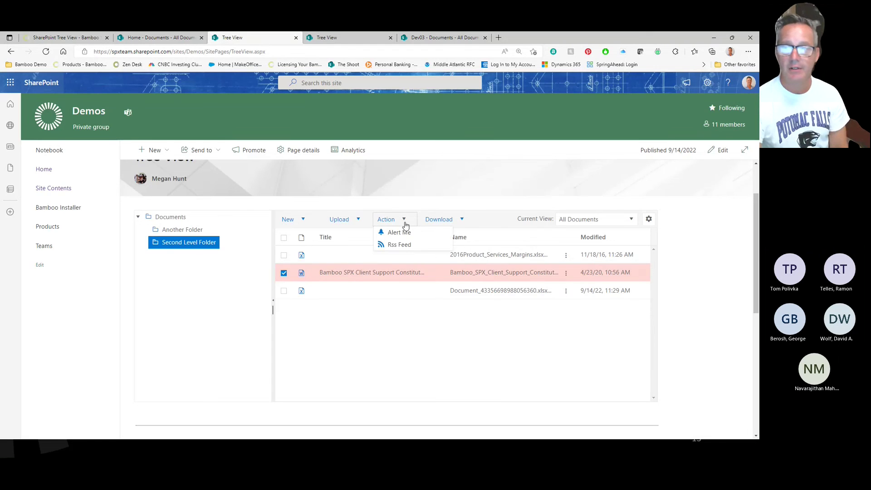
left_click(462, 222)
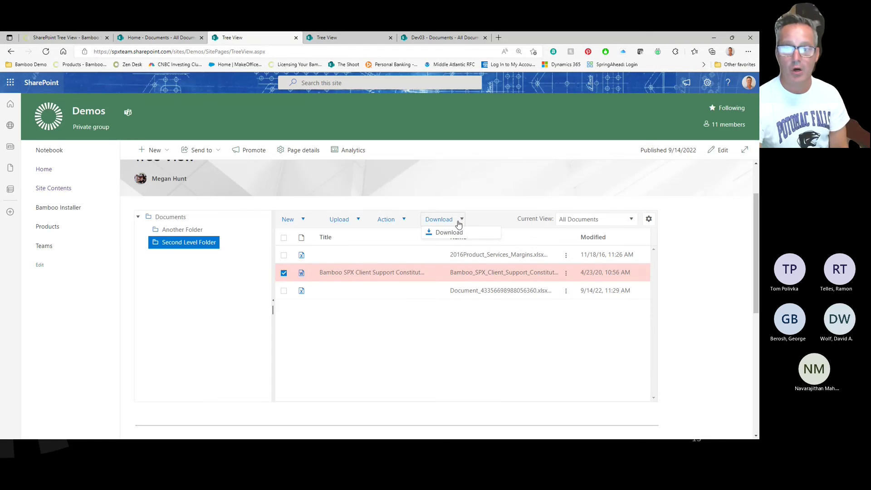
- Select the third file too, check Download and New, then return to the Documents root
left_click(283, 291)
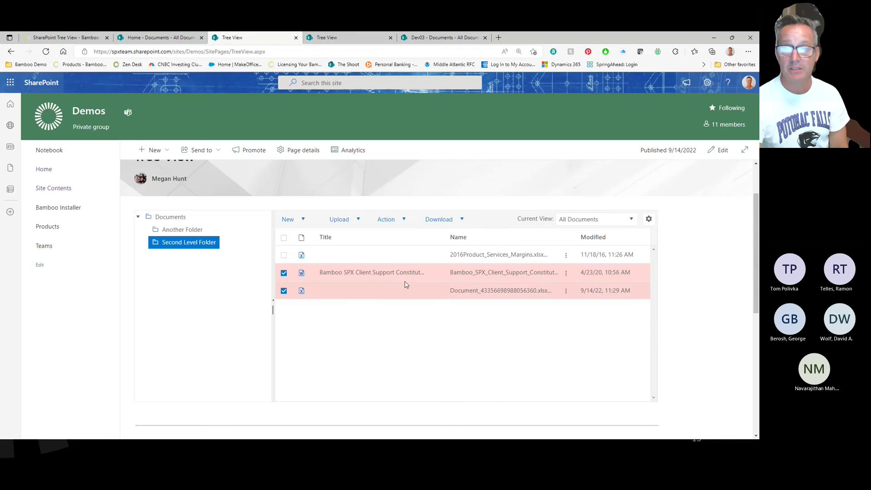
left_click(456, 221)
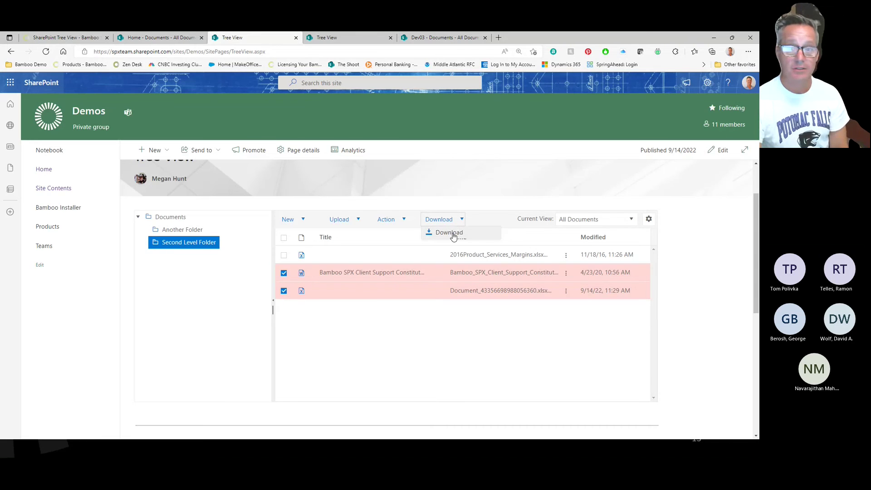
left_click(303, 221)
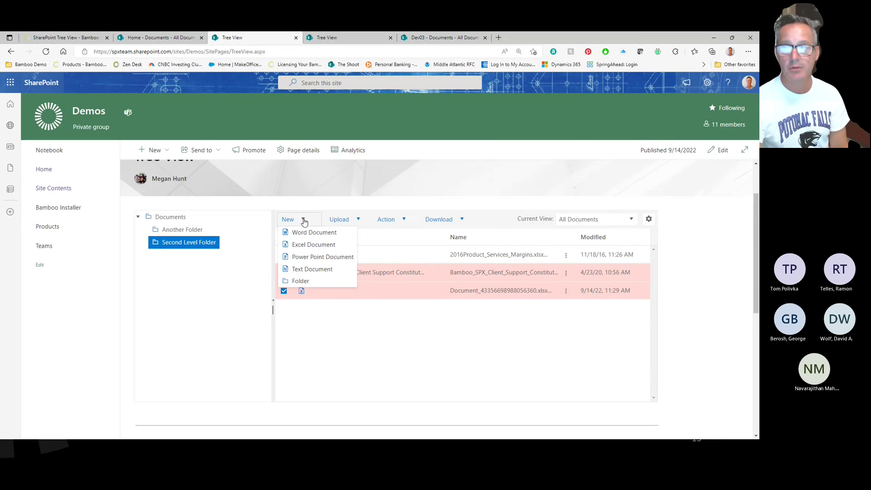
left_click(170, 217)
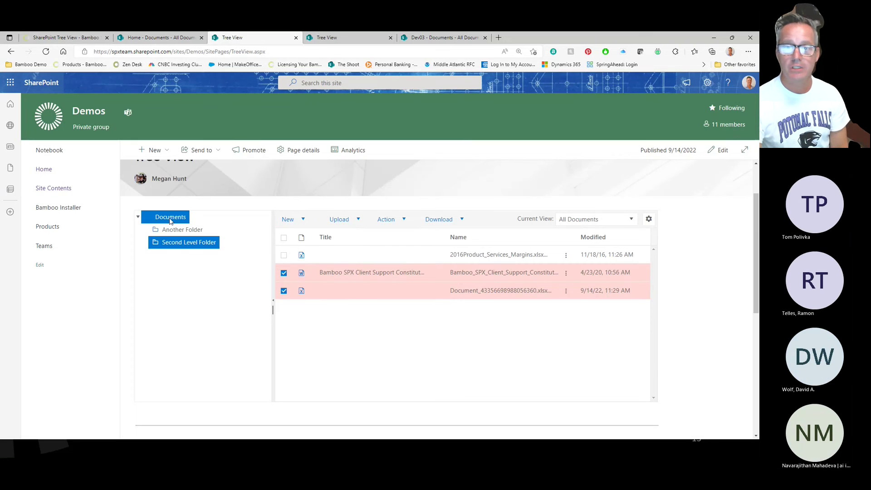
- Choose Agile from the Current View dropdown of the tree view's document list
left_click(632, 220)
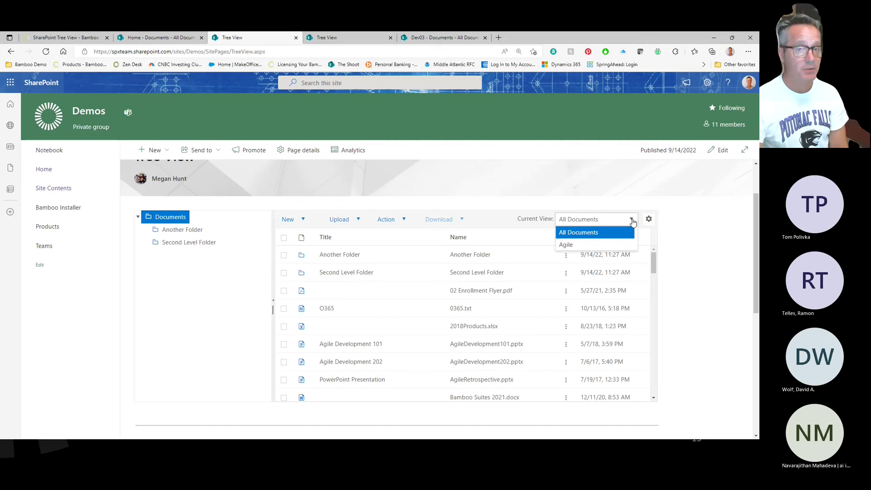
left_click(565, 244)
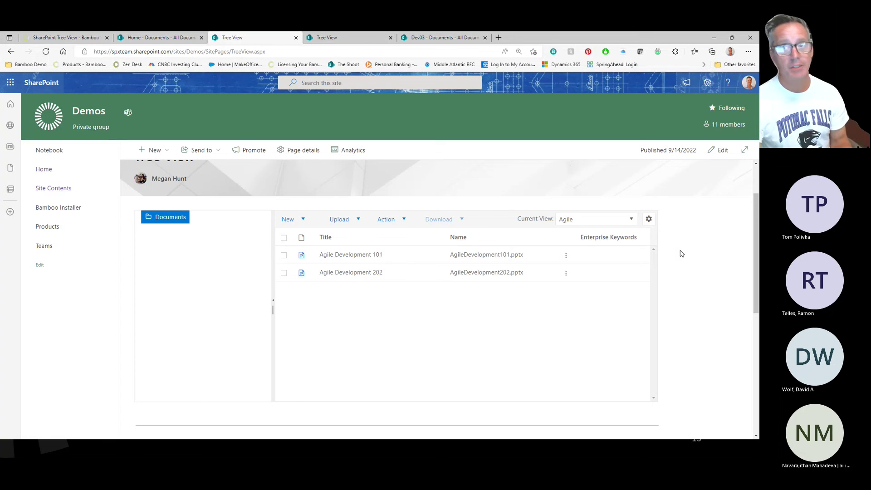
- Expand the Agenda, Deliverable and Lessons Learned groups in Dev03 Documents, then end the Tree View tour
left_click(332, 37)
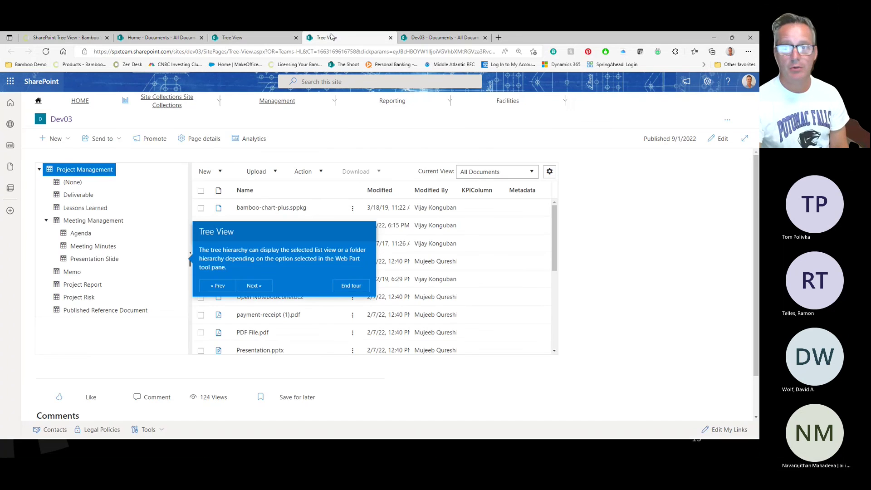
left_click(442, 37)
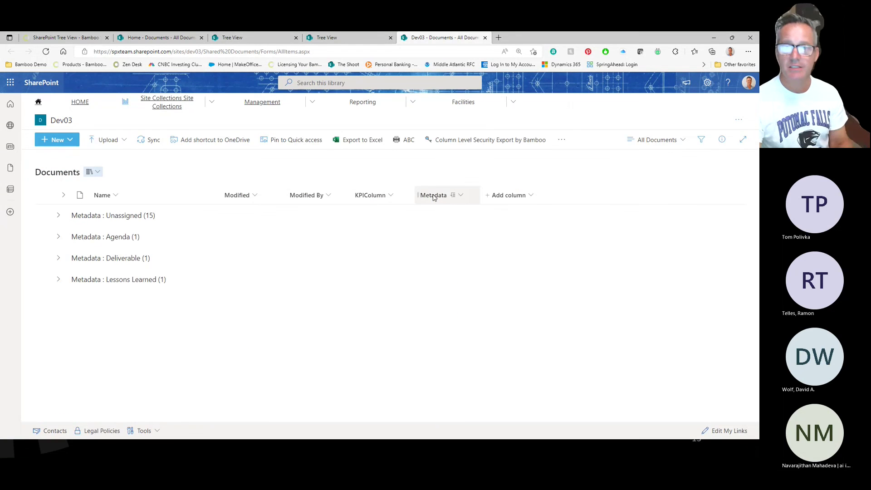
left_click(58, 236)
left_click(58, 277)
left_click(59, 317)
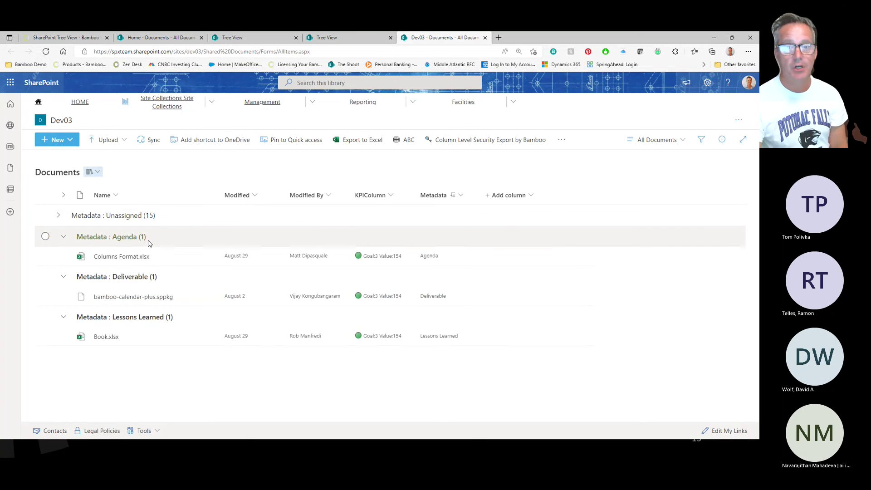
left_click(348, 40)
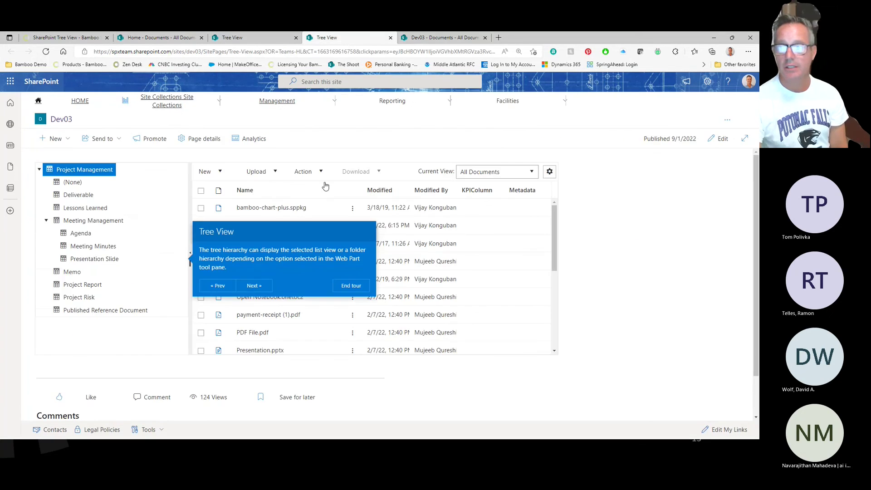
left_click(351, 285)
- In the Tree View web part settings, keep Select Metadata column as Metadata and save
left_click(549, 171)
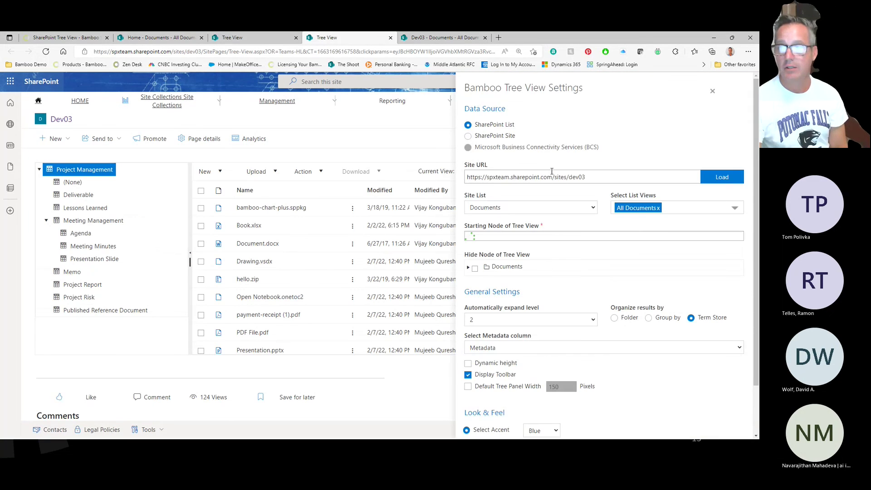
scroll(663, 269, "down", 1)
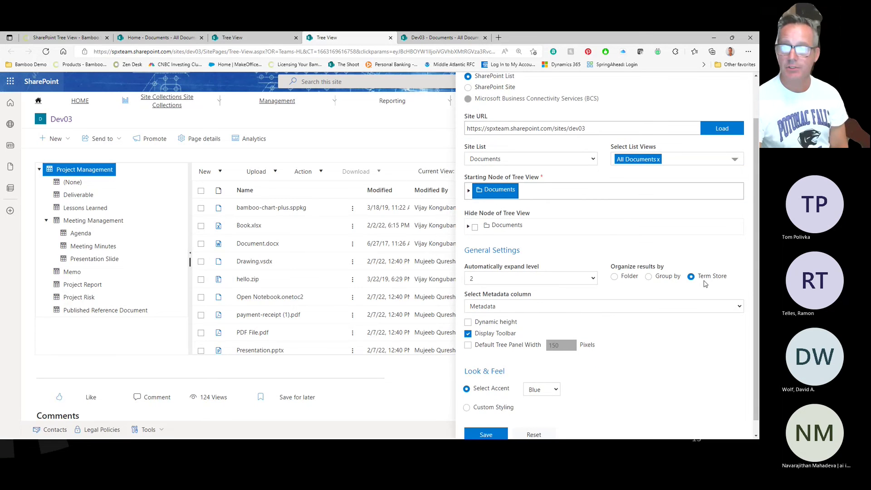
left_click(546, 307)
left_click(546, 306)
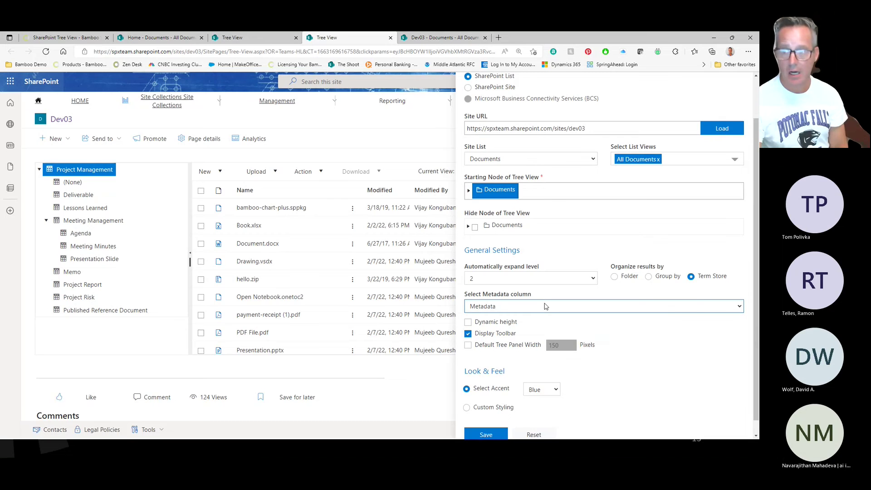
scroll(627, 330, "down", 1)
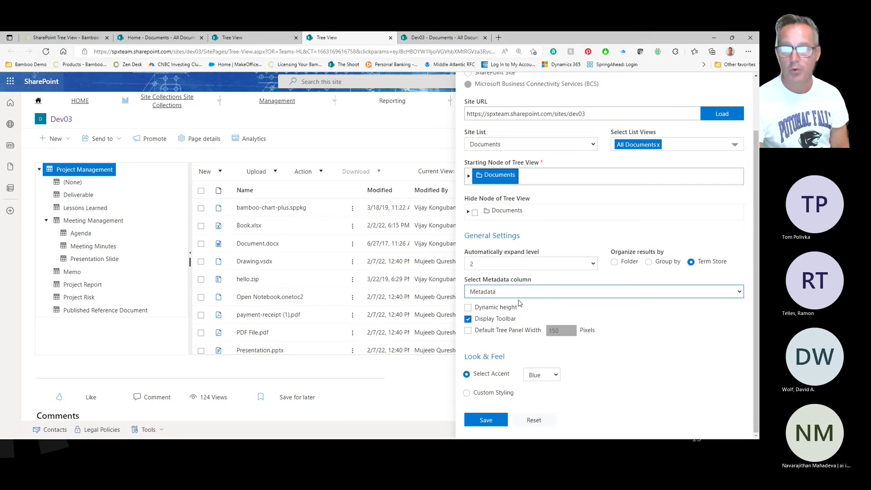
left_click(484, 420)
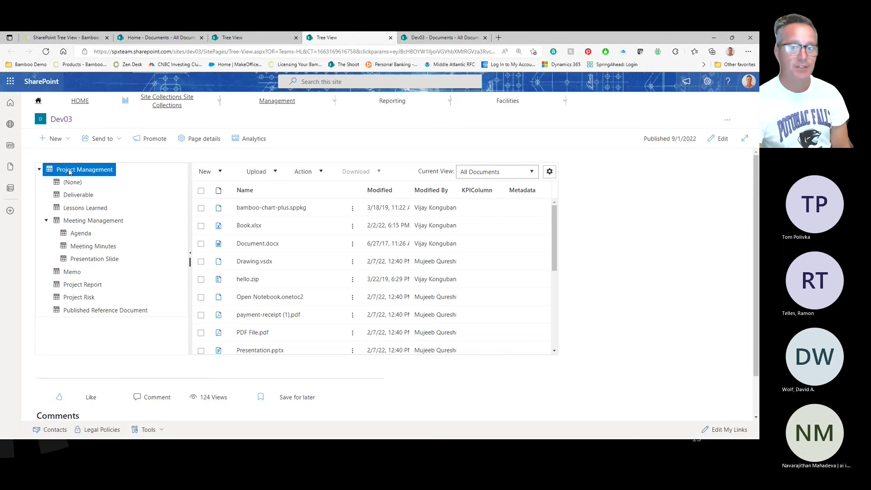
- Filter the tree to Agenda and bring up the actions menu for Columns Format.xlsx
left_click(67, 206)
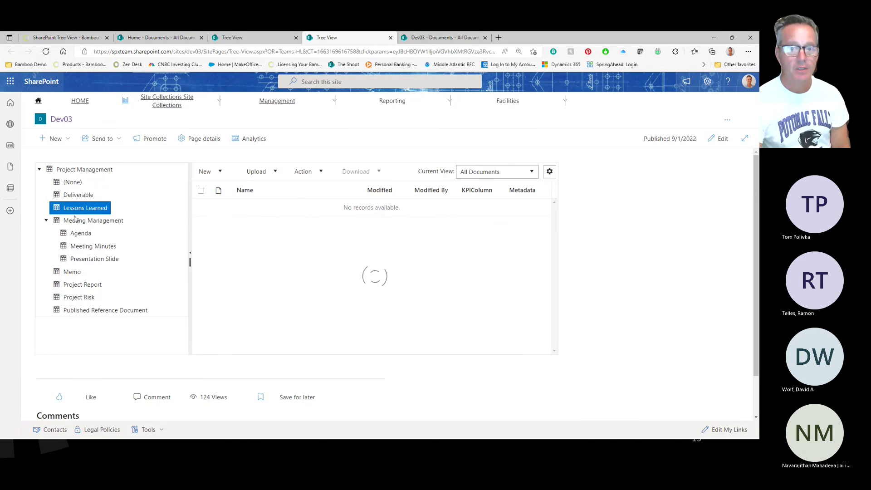
left_click(79, 234)
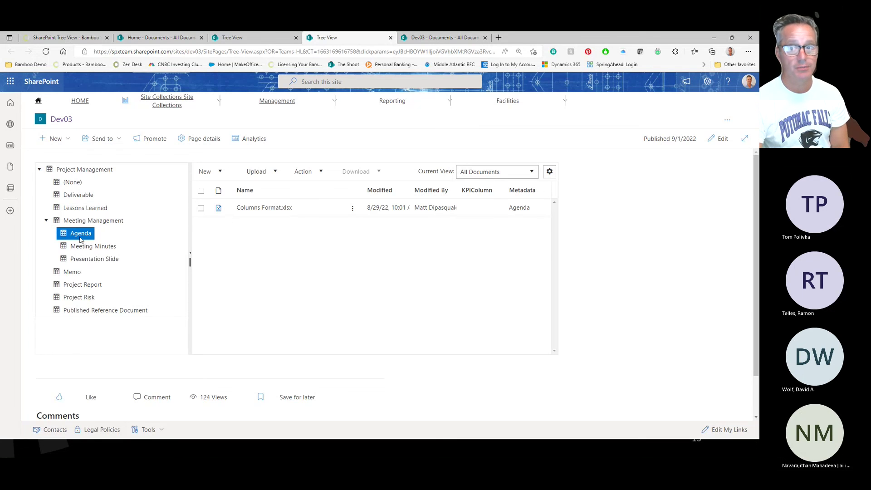
left_click(353, 211)
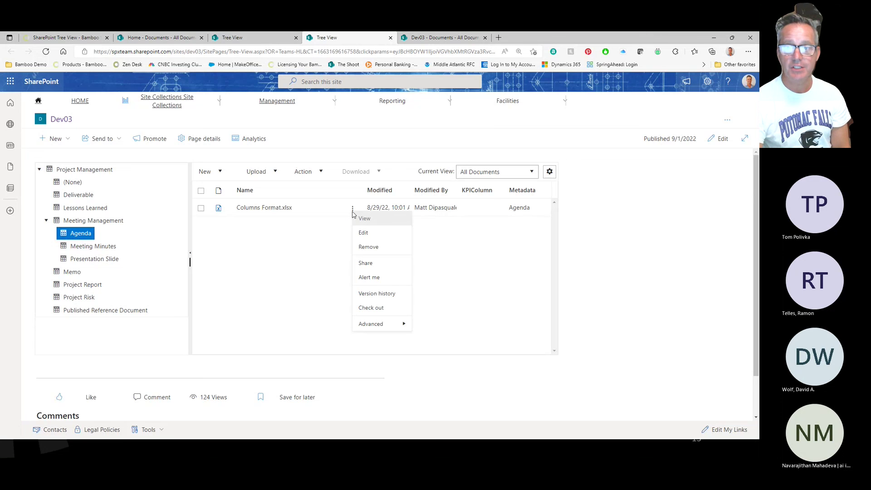
- Open Columns Format.xlsx's Edit form, check its Agenda term in the picker, then cancel without changes
left_click(369, 234)
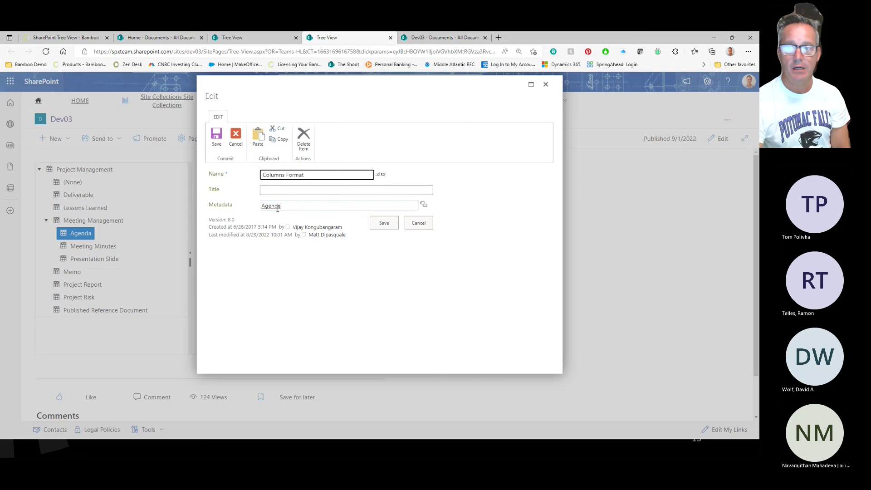
left_click(424, 206)
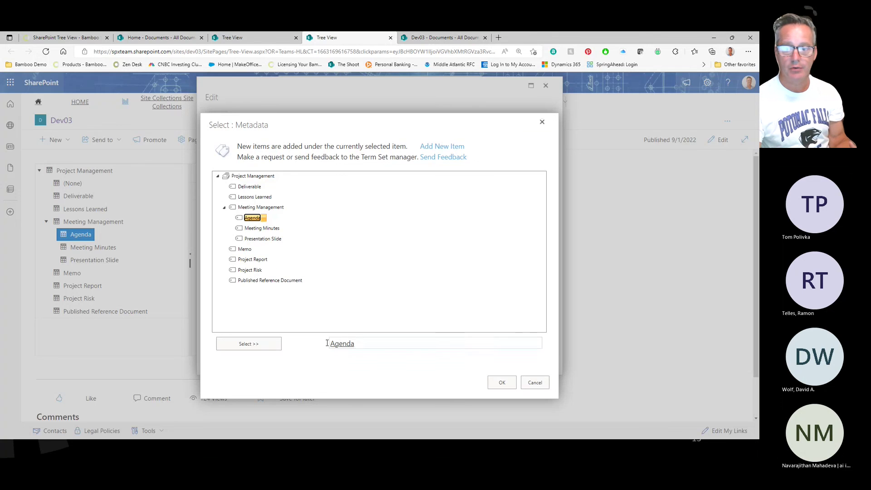
left_click(535, 382)
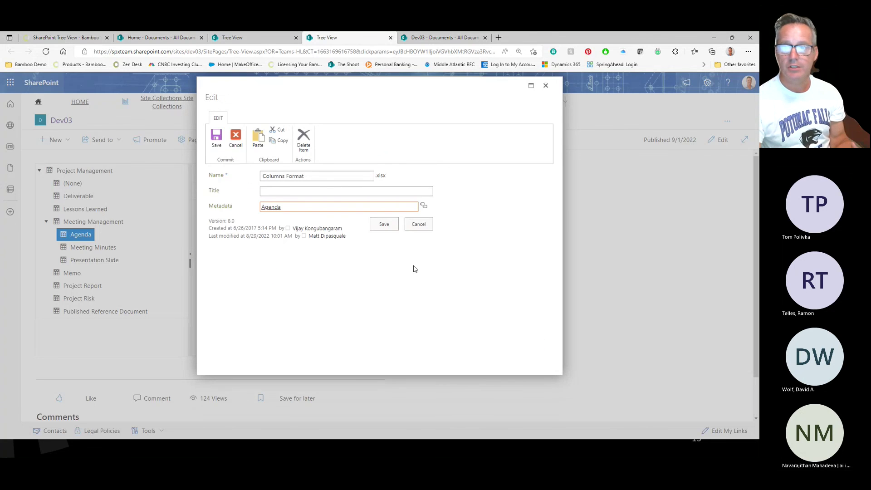
left_click(418, 224)
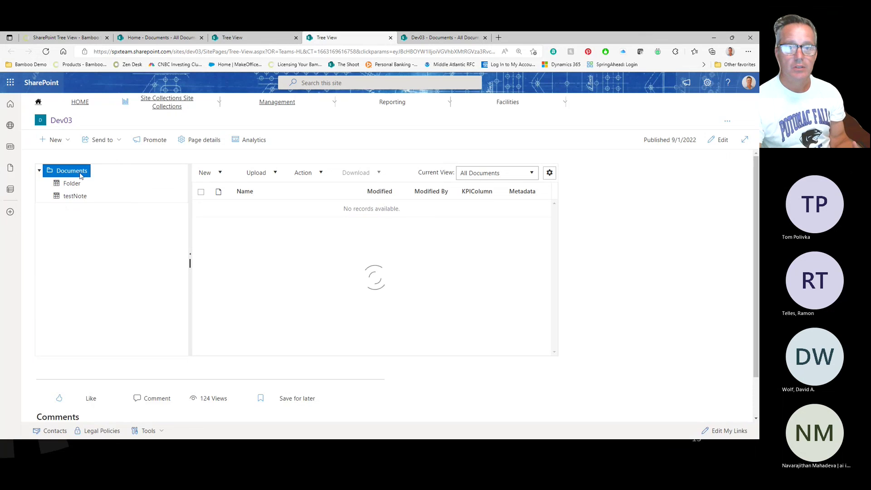
- From the (None) list, set Book.xlsx's Metadata to Lessons Learned in the term picker and save
left_click(80, 183)
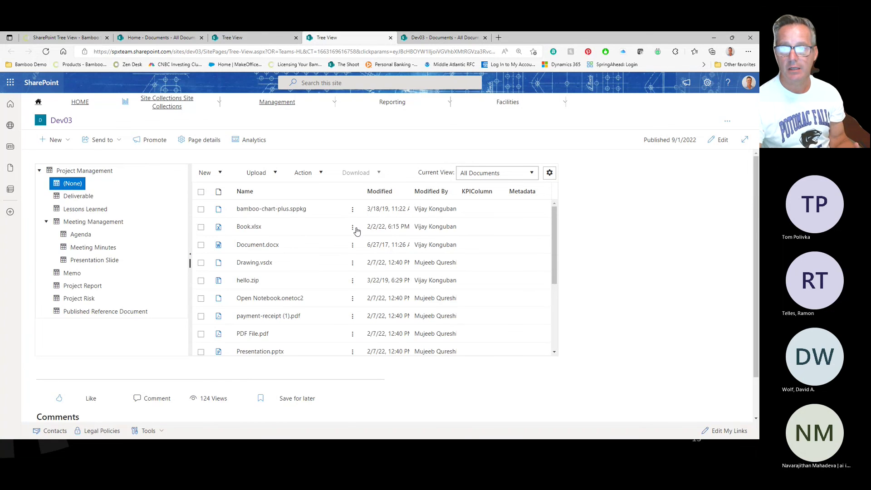
left_click(353, 228)
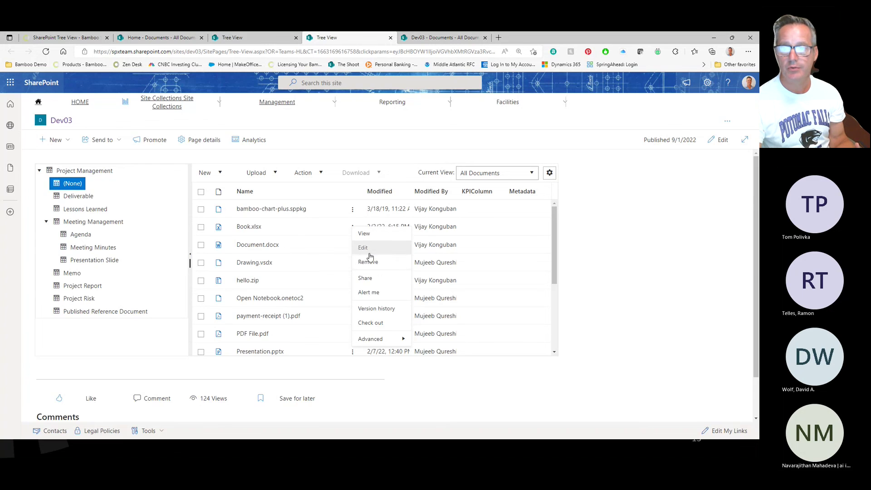
left_click(369, 250)
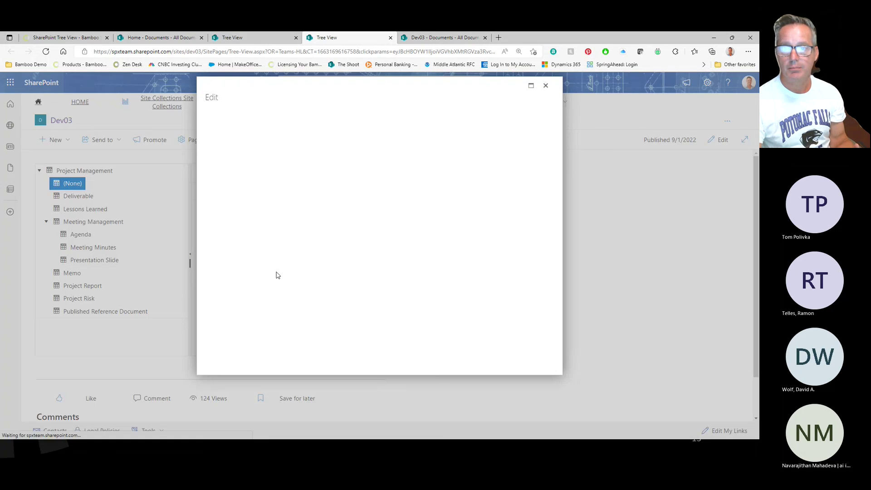
left_click(298, 209)
left_click(426, 207)
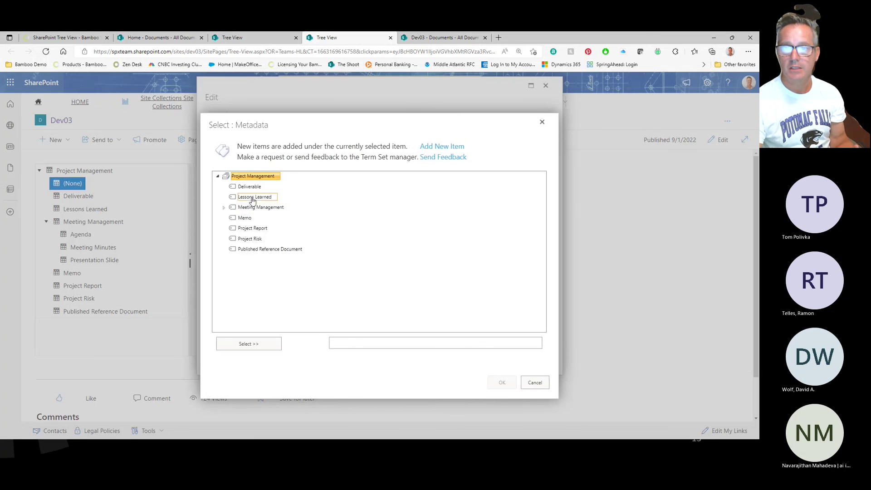
left_click(253, 198)
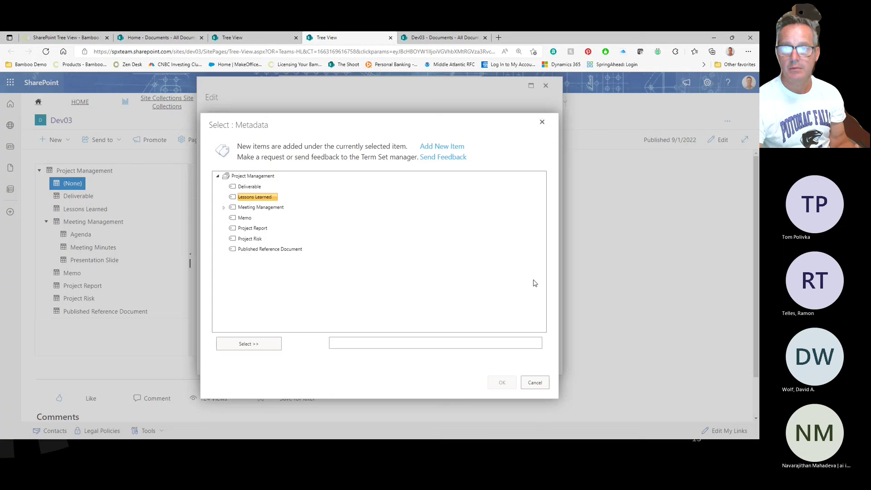
left_click(248, 344)
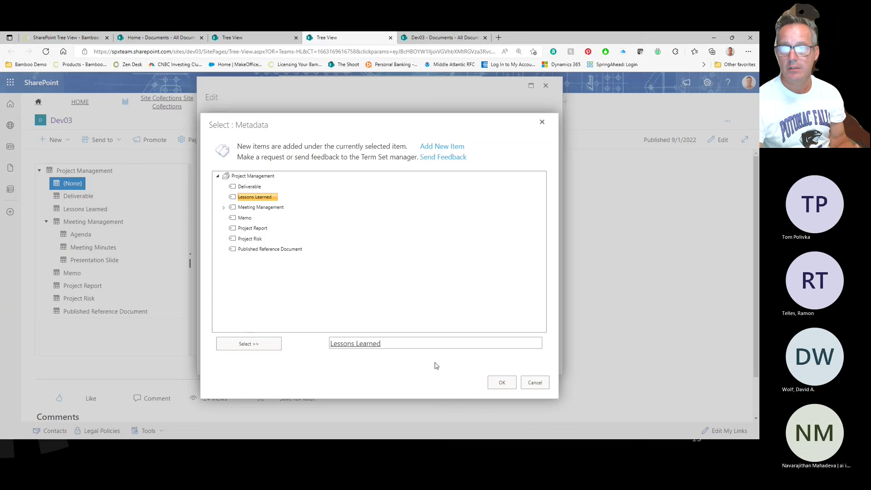
left_click(502, 382)
left_click(381, 224)
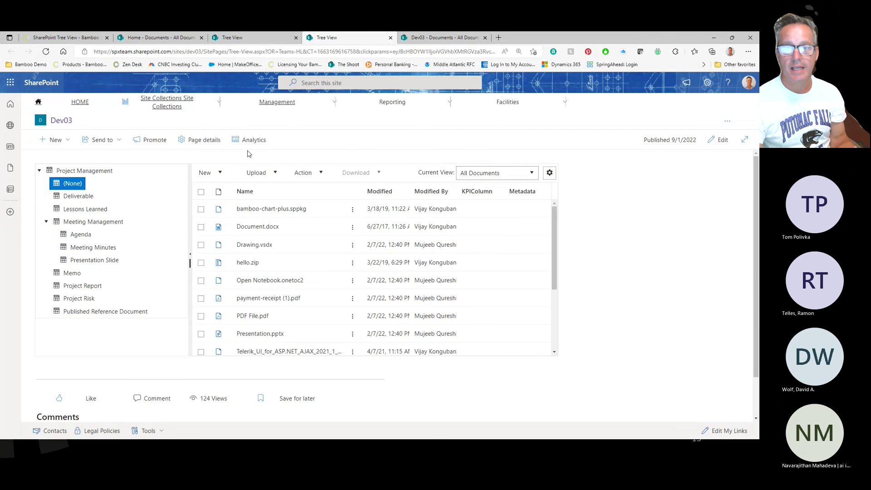
- Filter the tree to Lessons Learned and review the two Book.xlsx files listed
left_click(86, 209)
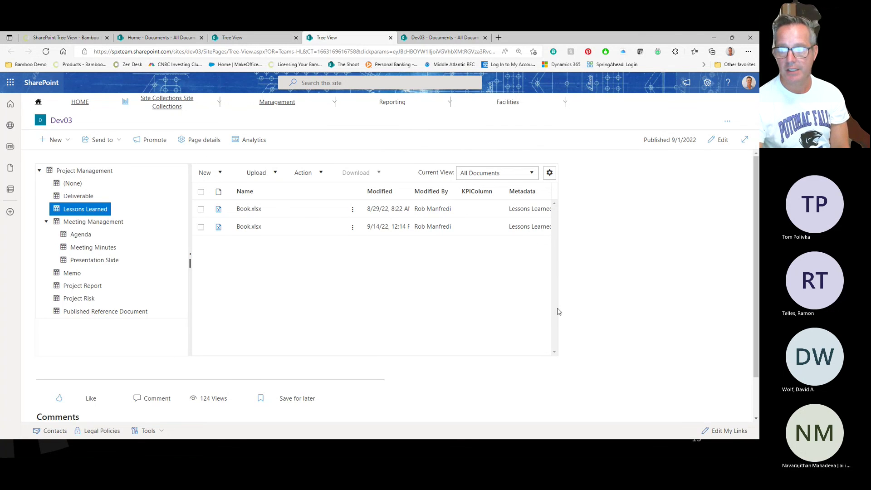
scroll(634, 277, "down", 1)
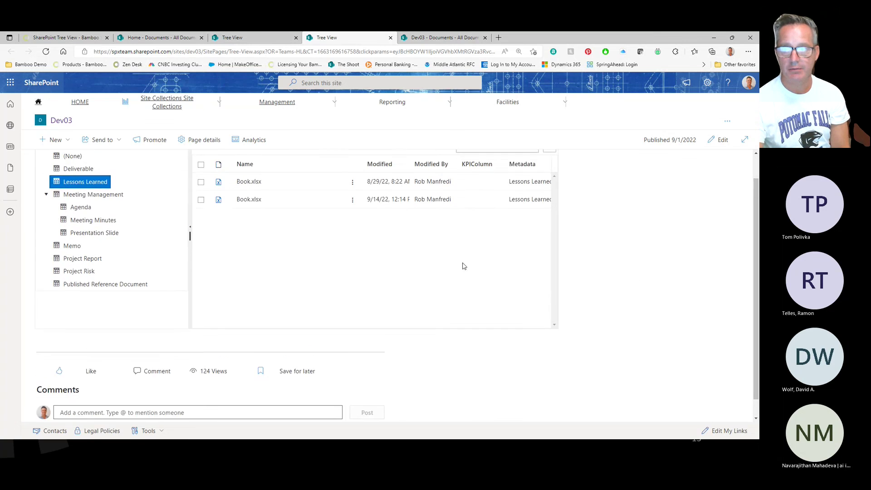
scroll(464, 265, "up", 1)
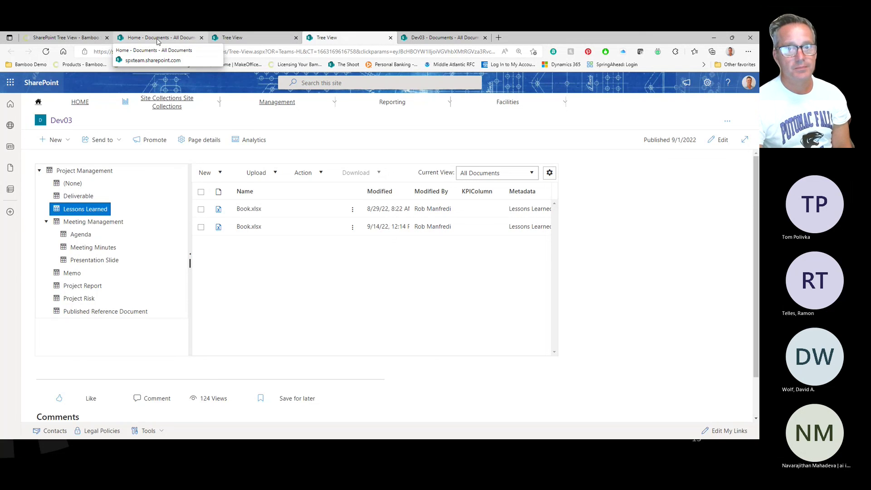
- Switch to the Bamboo Tree View Cloud Part product page showing $3,995.00 Office 365 pricing
left_click(60, 38)
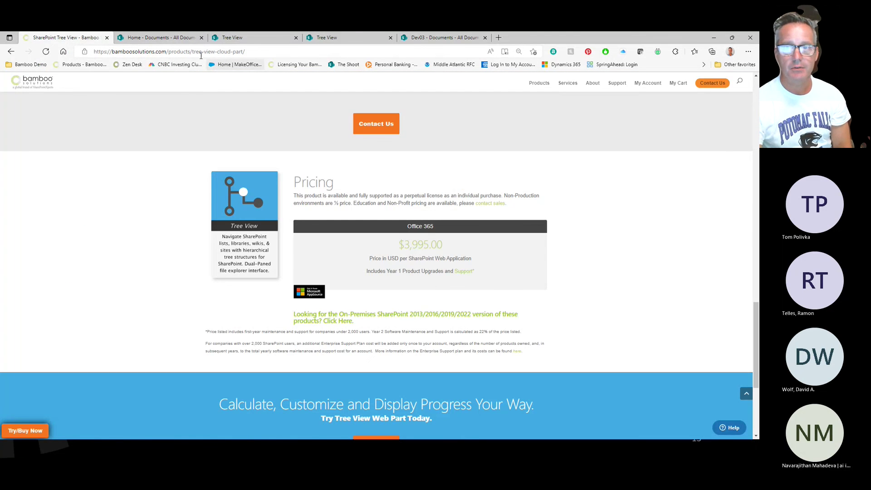
left_click(187, 53)
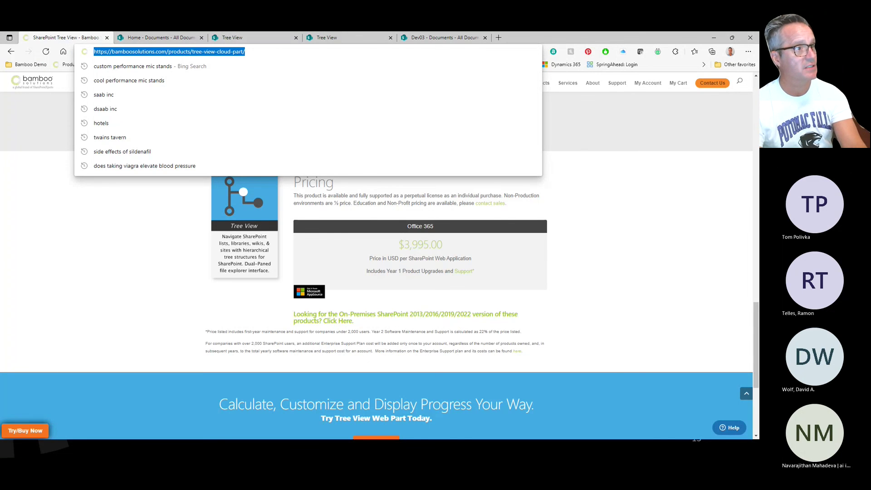
key("alt+Tab")
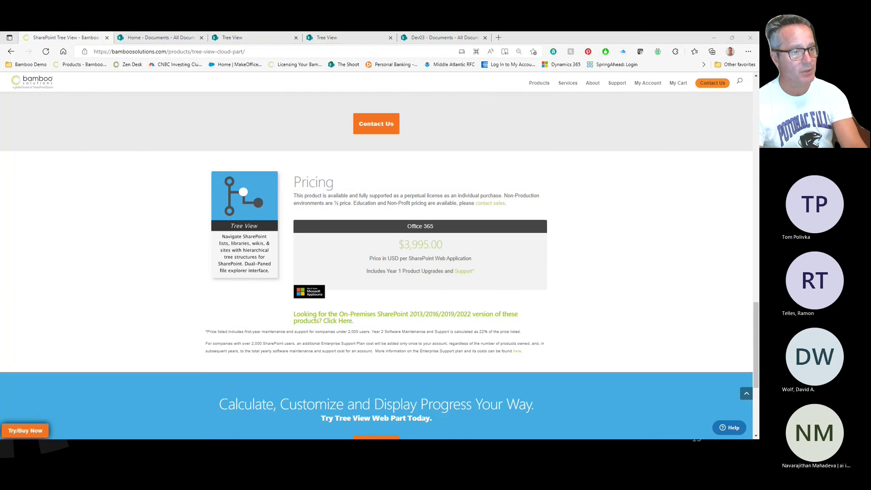